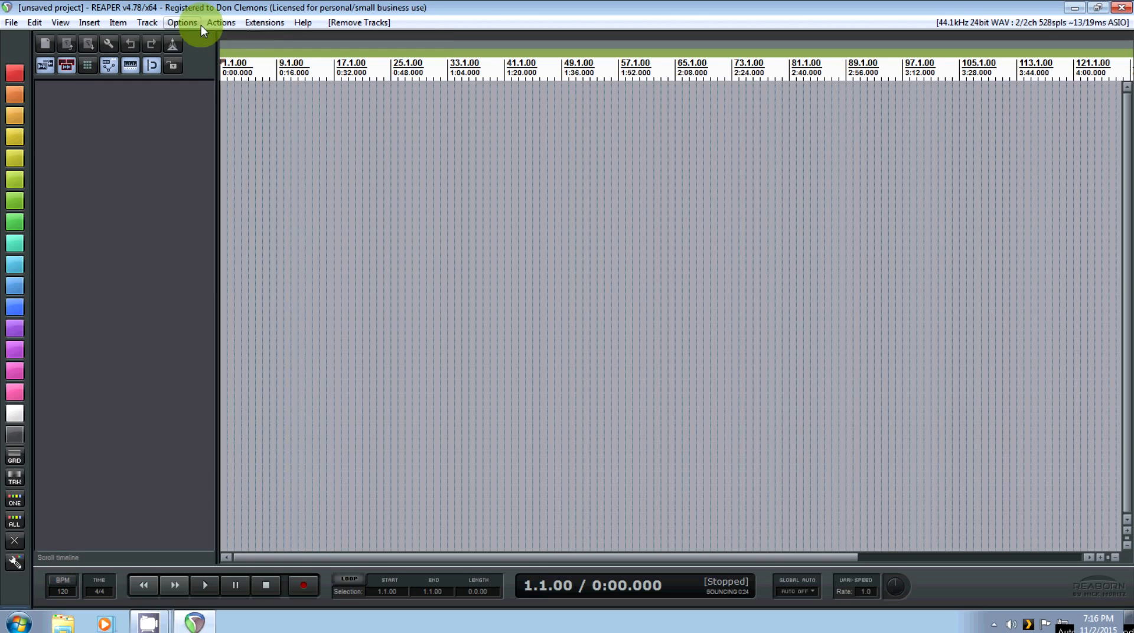
Apply the ReaBORN theme.
{"action": "left_click", "coordinate": [185, 23]}
{"action": "mouse_move", "coordinate": [233, 433]}
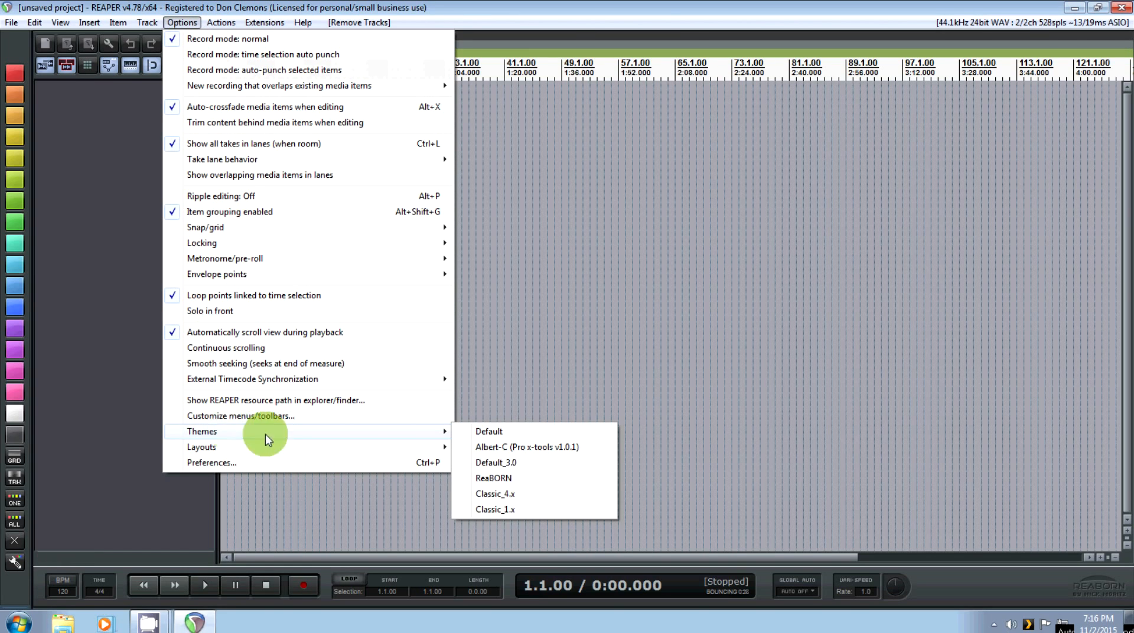
{"action": "left_click", "coordinate": [512, 477]}
{"action": "left_click", "coordinate": [11, 23]}
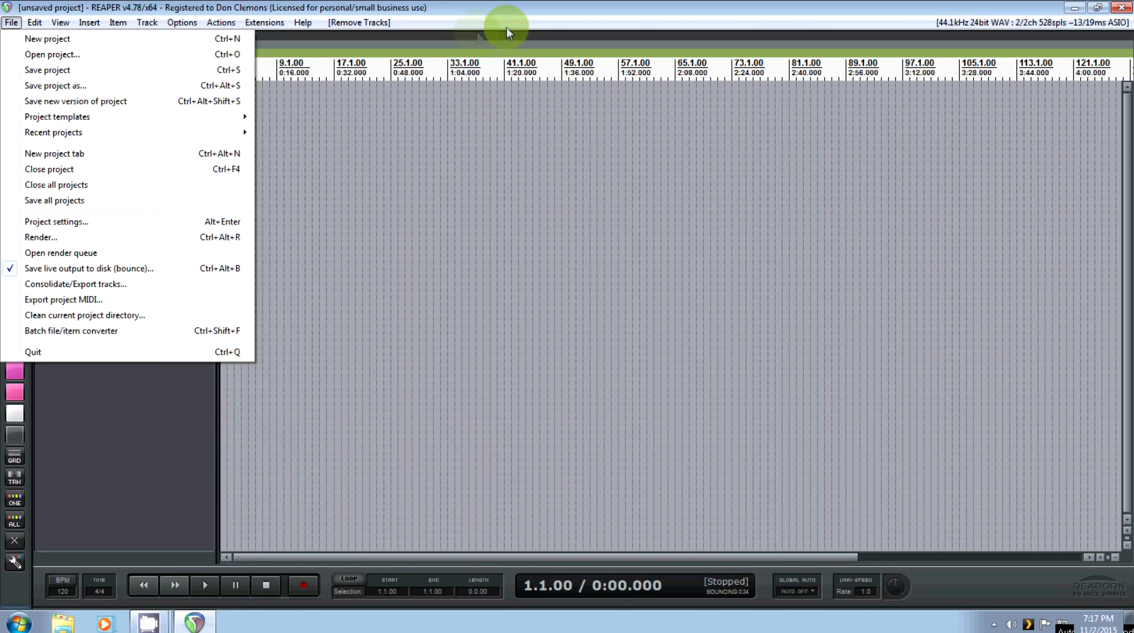
{"action": "left_click", "coordinate": [449, 8]}
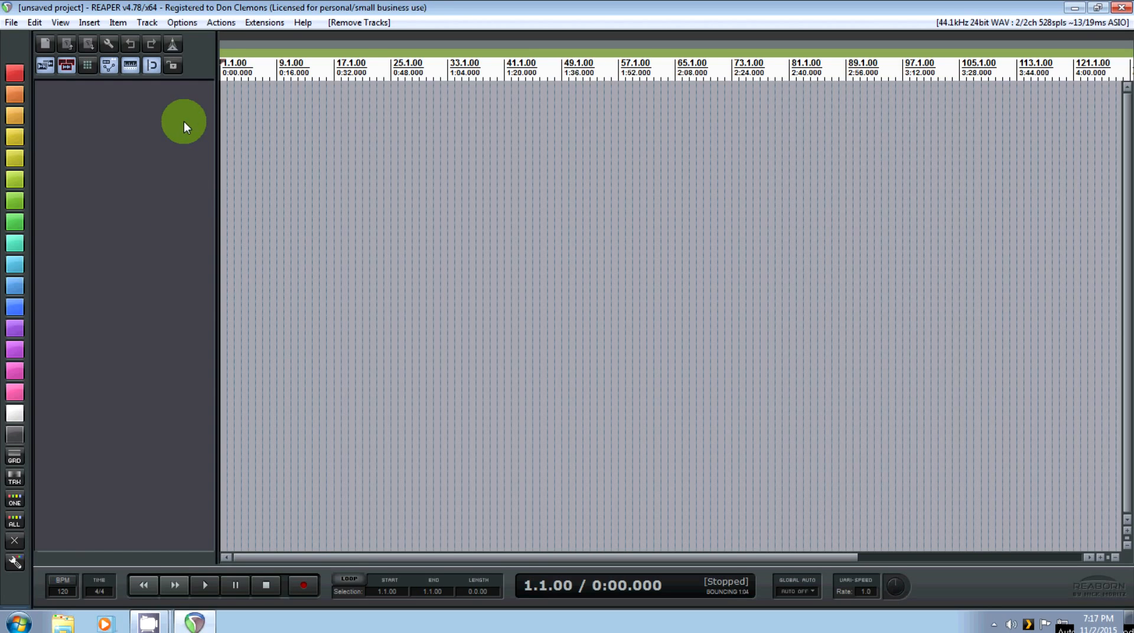
Add a new track and import the Falling audio file from the Reaper Tutorial Files folder onto it.
{"action": "double_click", "coordinate": [105, 108]}
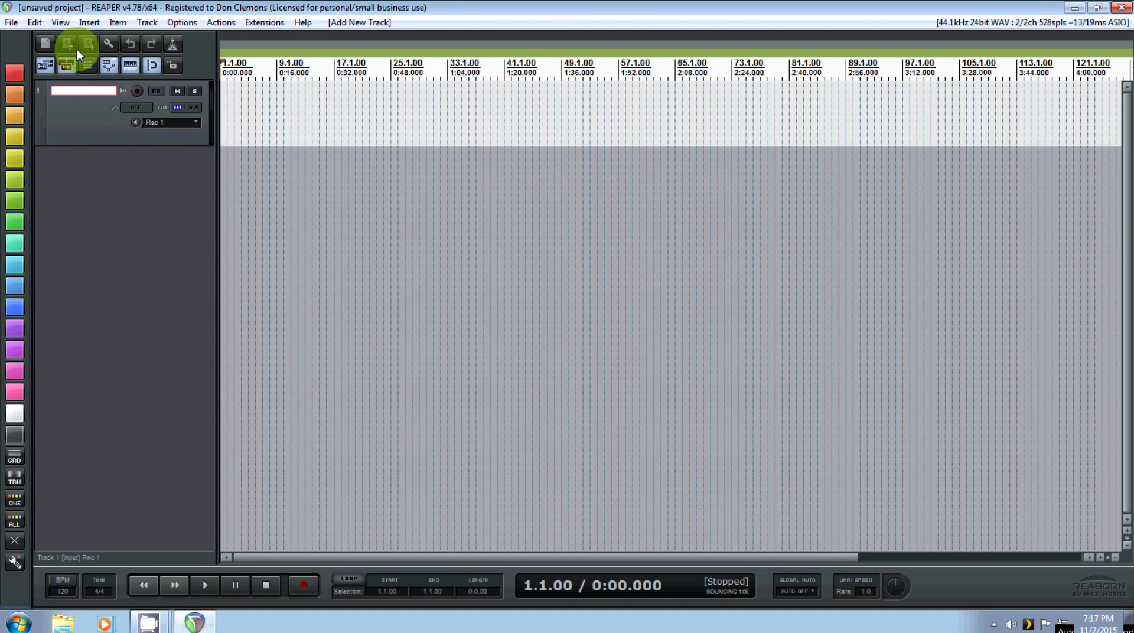
{"action": "left_click", "coordinate": [90, 24]}
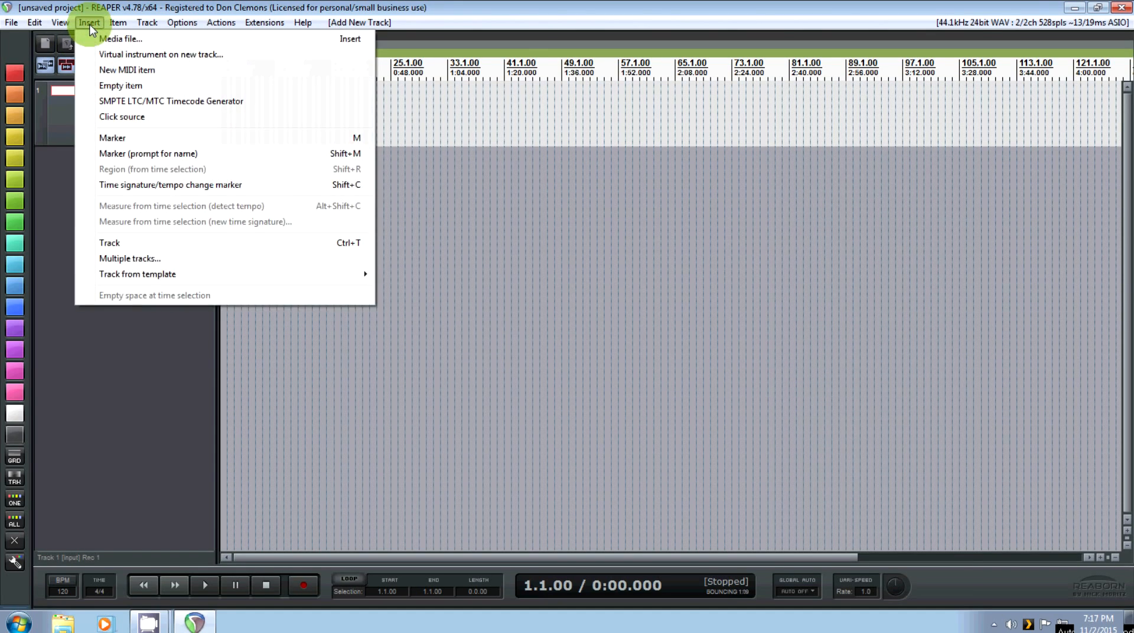
{"action": "left_click", "coordinate": [116, 42]}
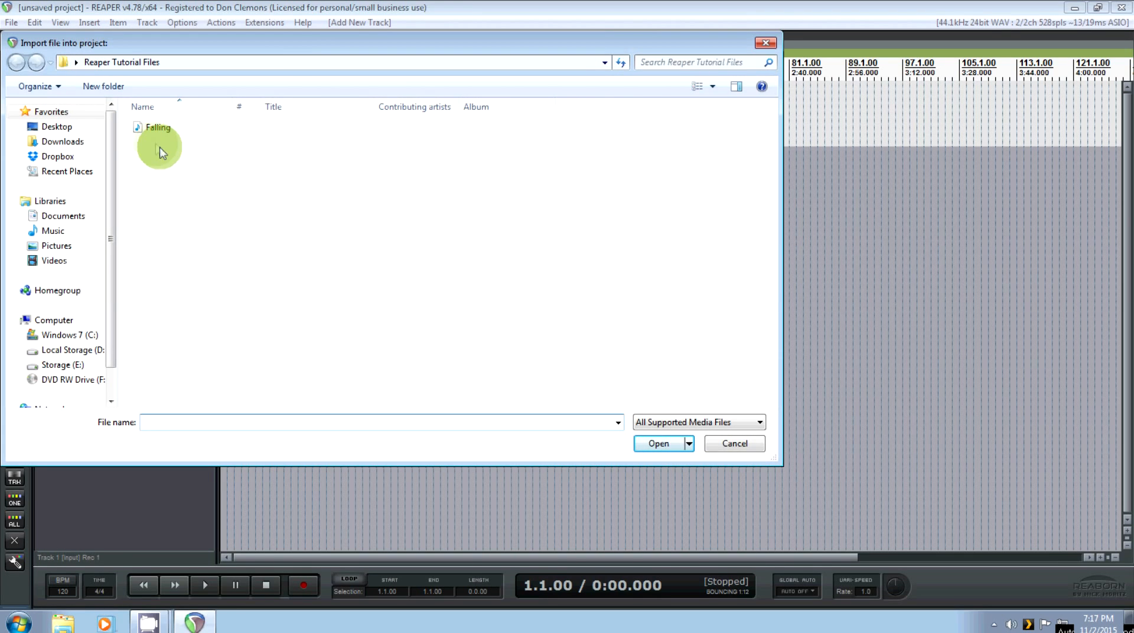
{"action": "double_click", "coordinate": [146, 129]}
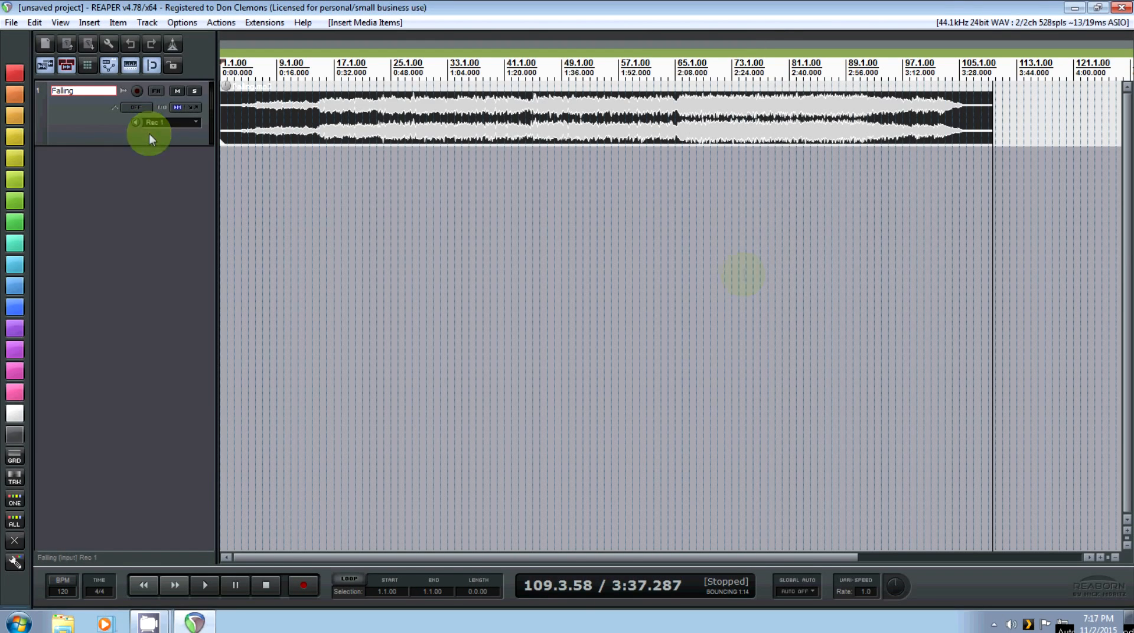
Play the song from the start and tap the tempo along with its beat to set the project to 56 BPM.
{"action": "left_click", "coordinate": [143, 585]}
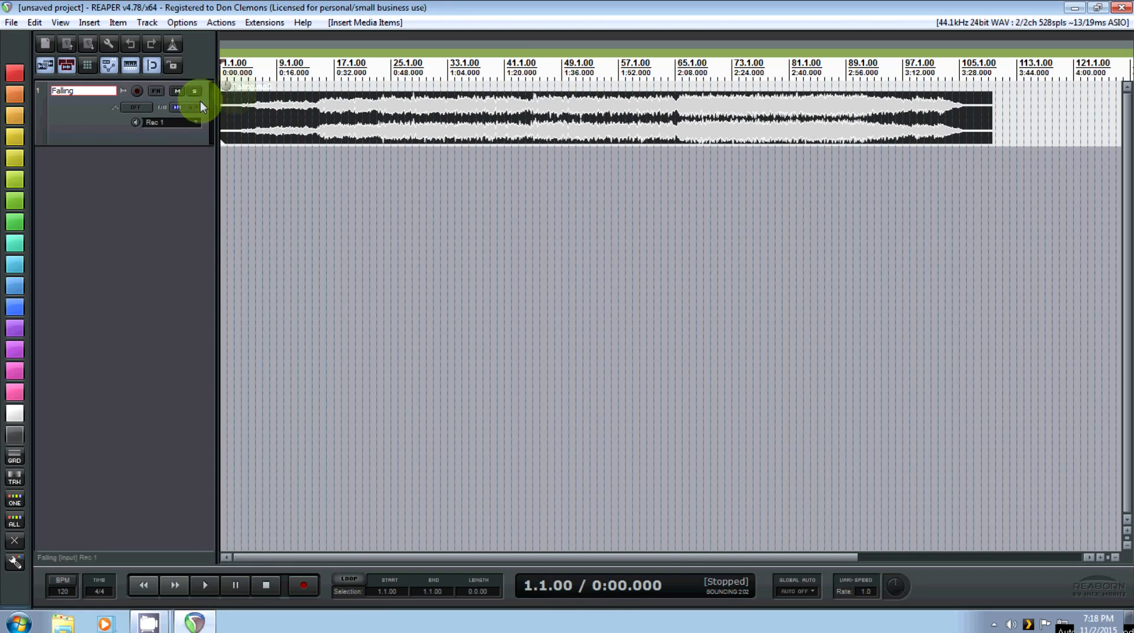
{"action": "left_click", "coordinate": [214, 585]}
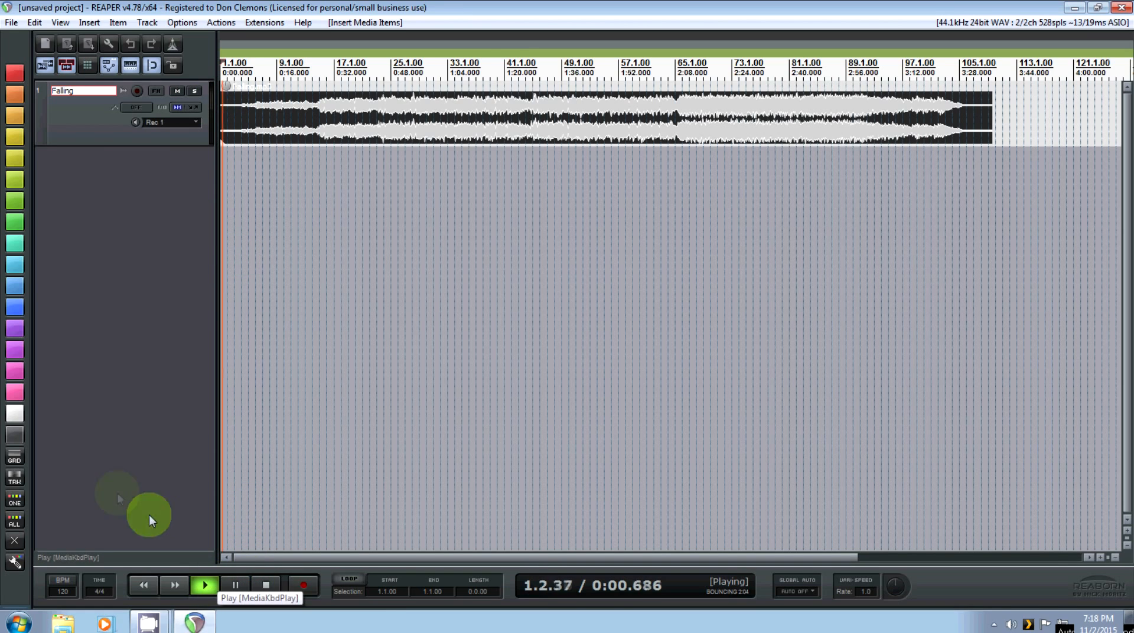
{"action": "left_click", "coordinate": [65, 581]}
{"action": "left_click", "coordinate": [70, 582]}
{"action": "left_click", "coordinate": [70, 581]}
{"action": "left_click", "coordinate": [69, 580]}
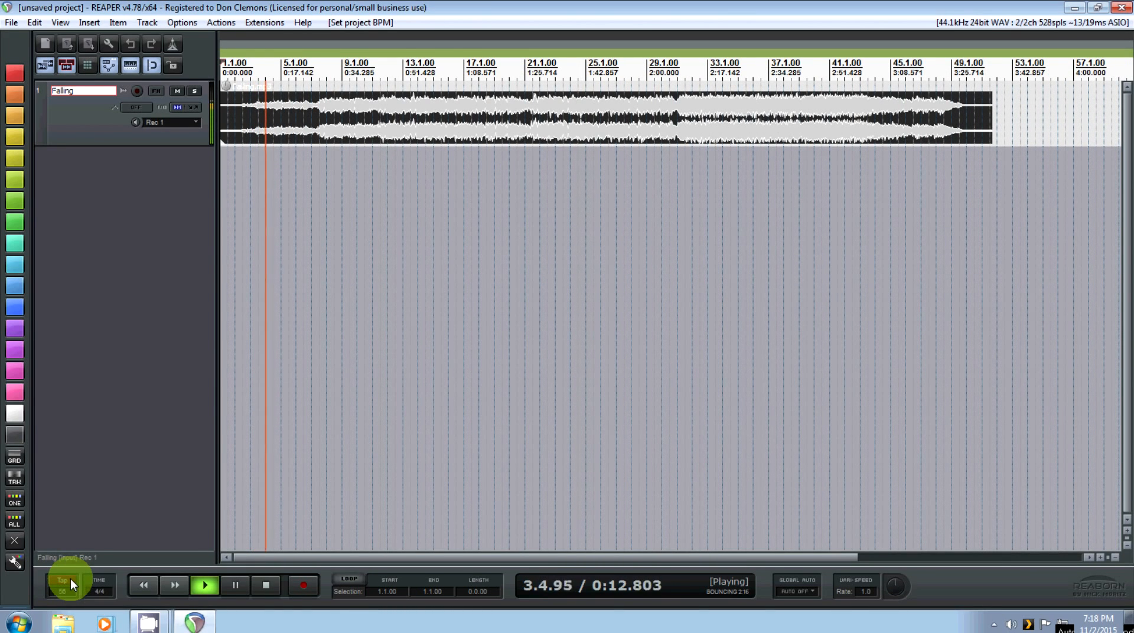
{"action": "left_click", "coordinate": [70, 582]}
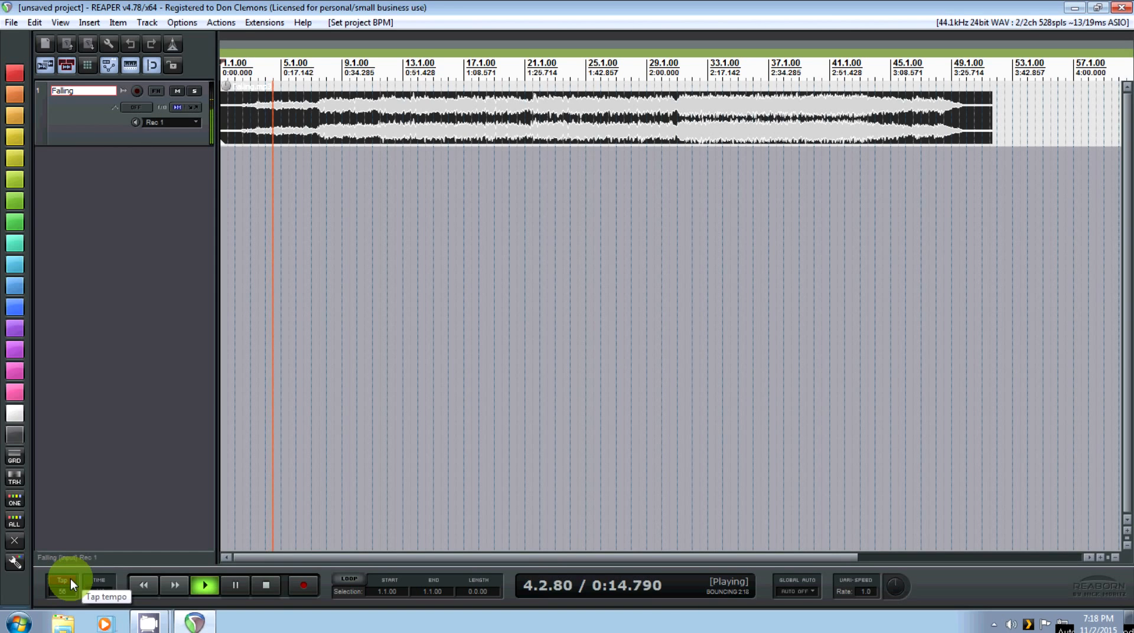
{"action": "left_click", "coordinate": [70, 582]}
{"action": "left_click", "coordinate": [70, 580]}
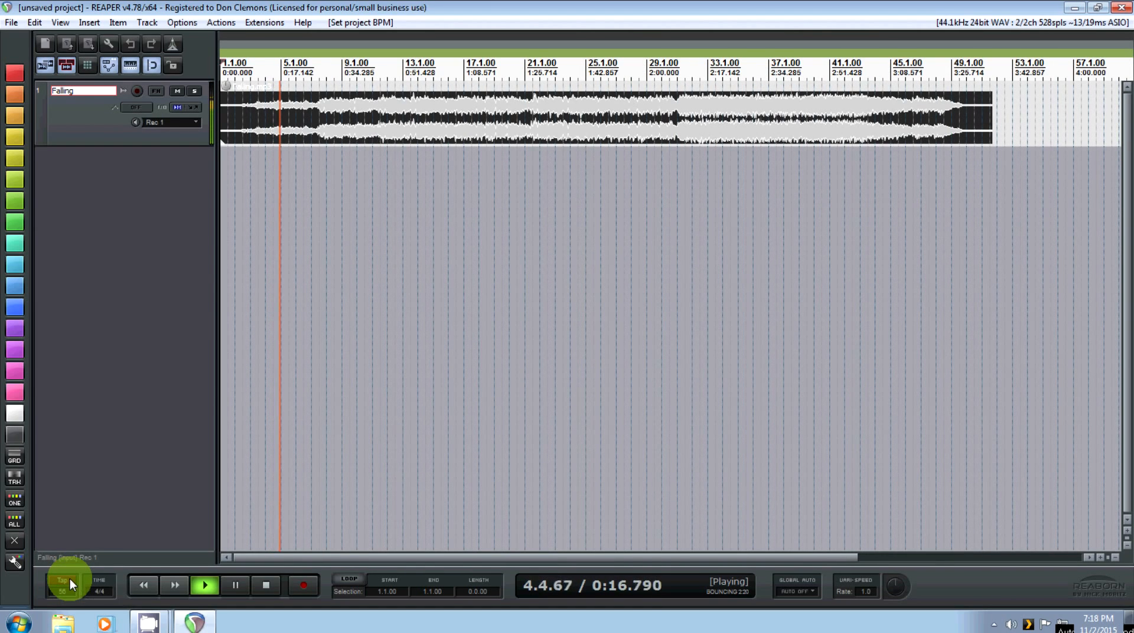
{"action": "left_click", "coordinate": [264, 585]}
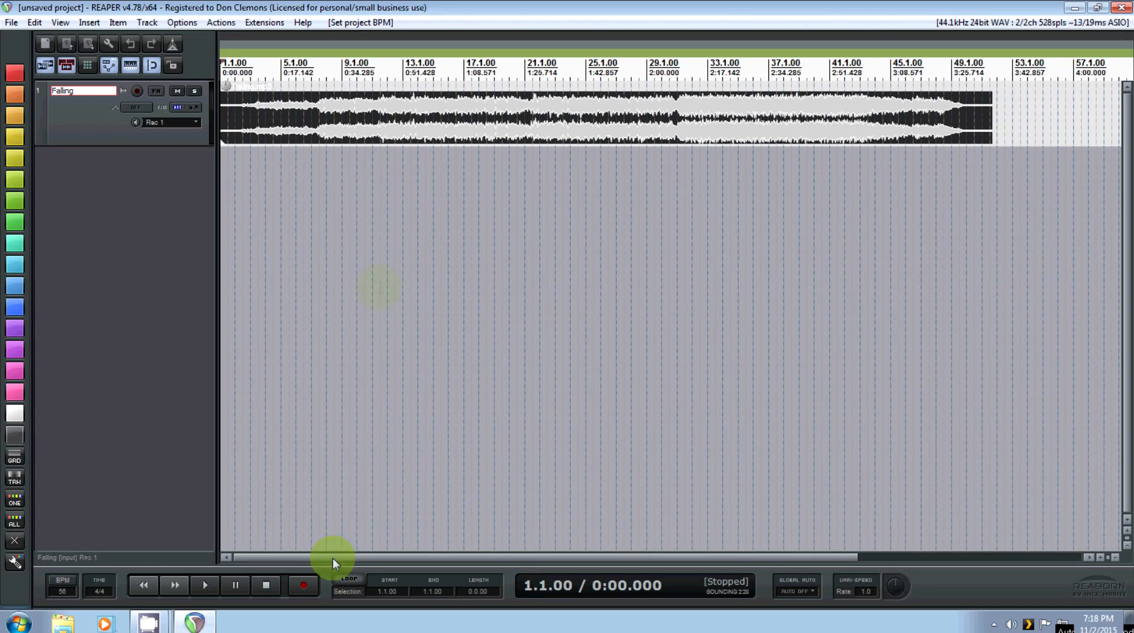
Hide the grid lines in the arrange view and increase the Falling track's height to enlarge its waveform.
{"action": "scroll", "coordinate": [392, 260], "scroll_direction": "up", "scroll_amount": 3}
{"action": "left_click_drag", "start_coordinate": [398, 559], "coordinate": [271, 524]}
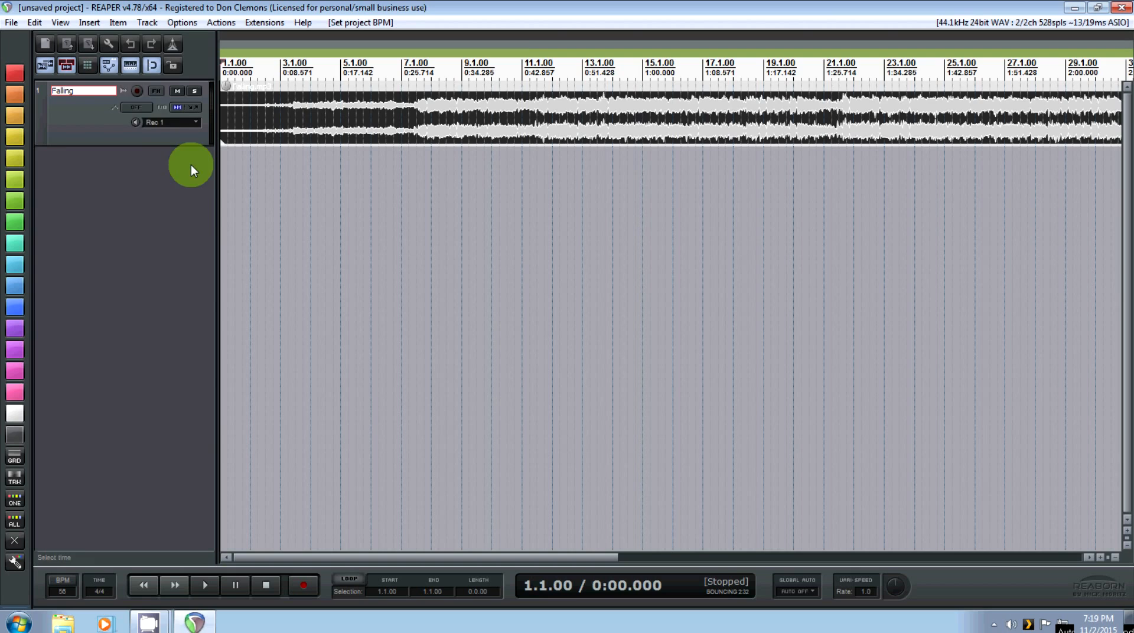
{"action": "left_click", "coordinate": [130, 66]}
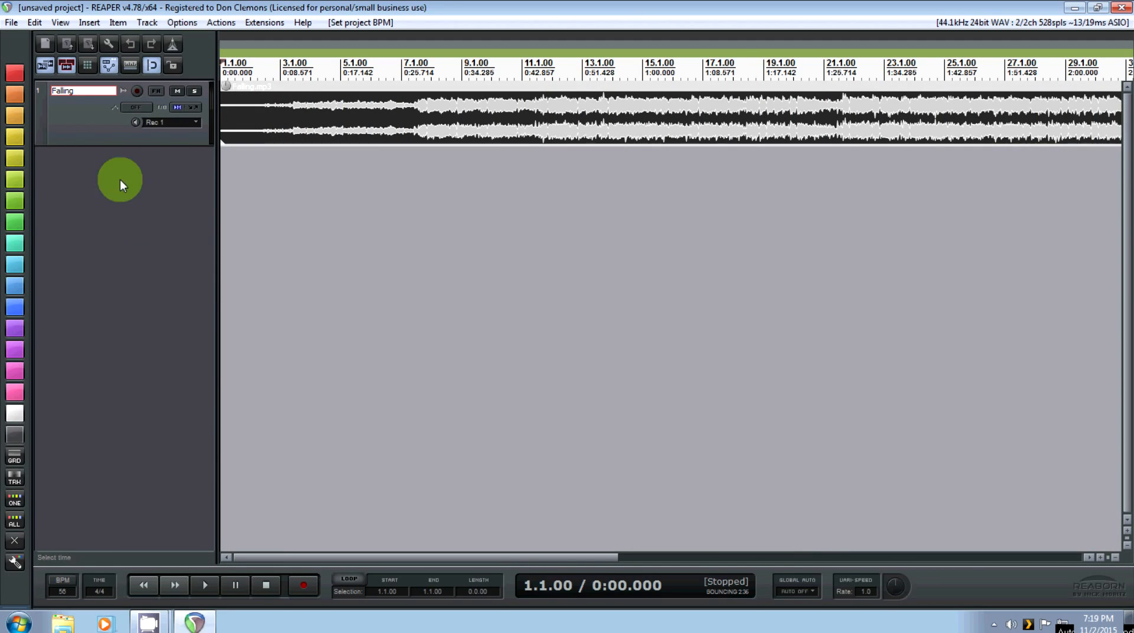
{"action": "left_click_drag", "start_coordinate": [117, 145], "coordinate": [486, 284]}
{"action": "scroll", "coordinate": [475, 497], "scroll_direction": "up", "scroll_amount": 2}
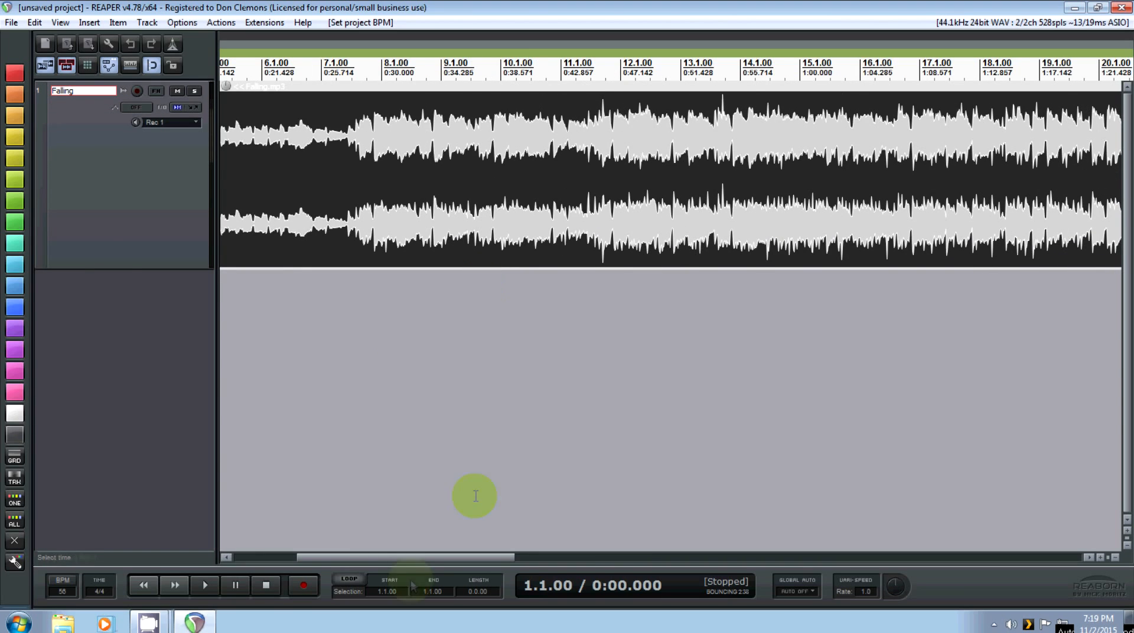
{"action": "left_click_drag", "start_coordinate": [417, 558], "coordinate": [363, 552]}
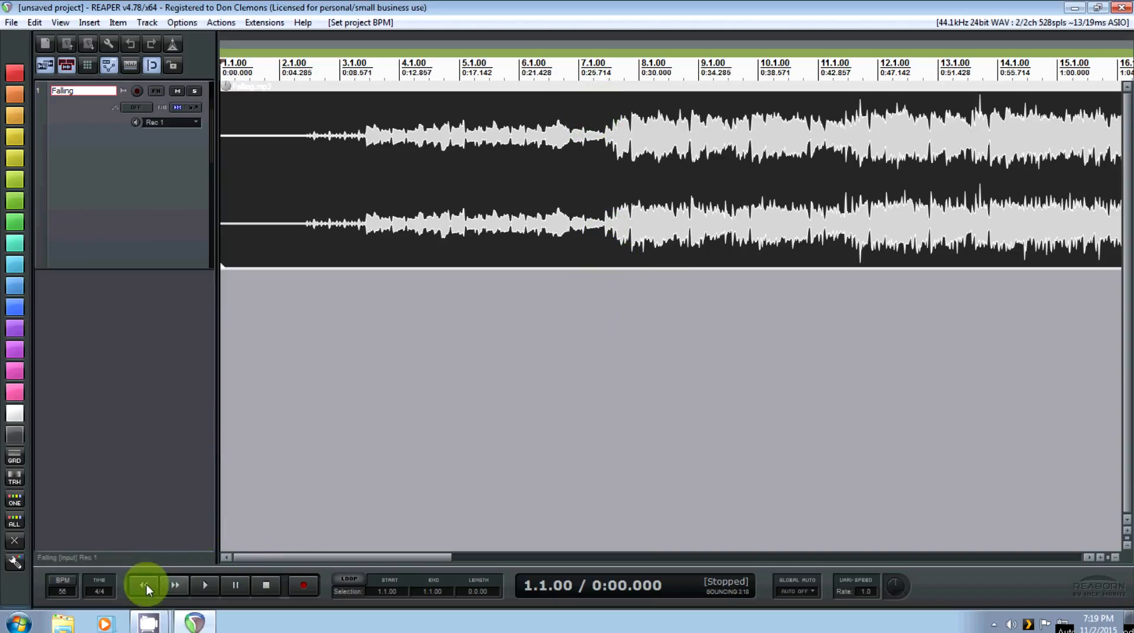
Play the song and drop 20 markers in time with the beat, from about 0:06 to 0:27.
{"action": "left_click", "coordinate": [207, 588]}
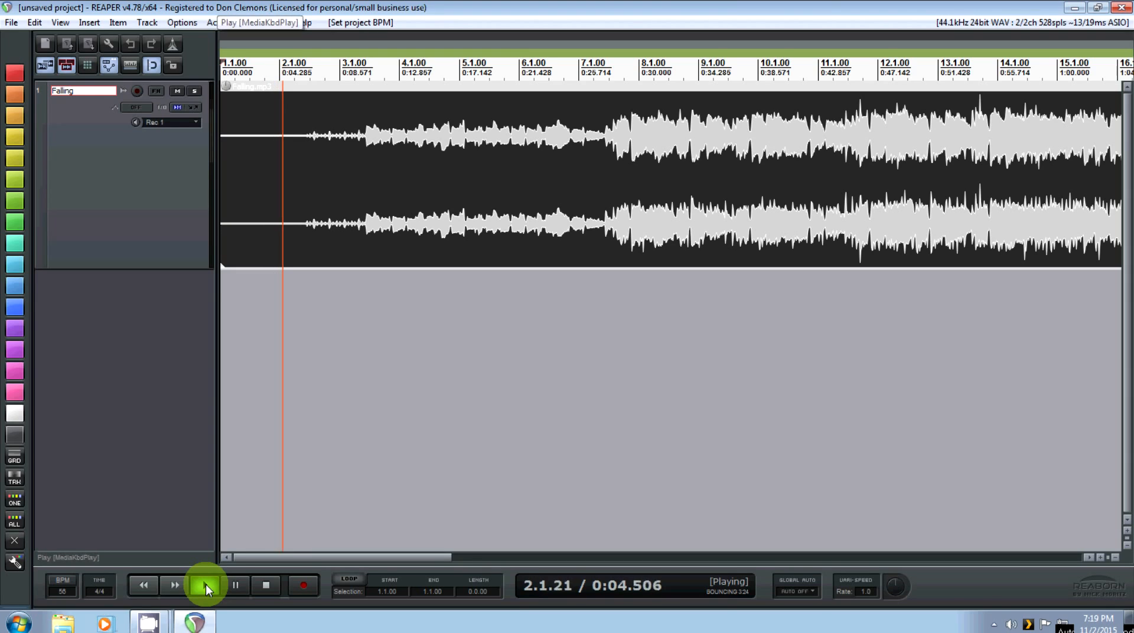
{"action": "key", "text": "m"}
{"action": "key", "text": "m"}
{"action": "key", "text": "m"}
{"action": "key", "text": "m"}
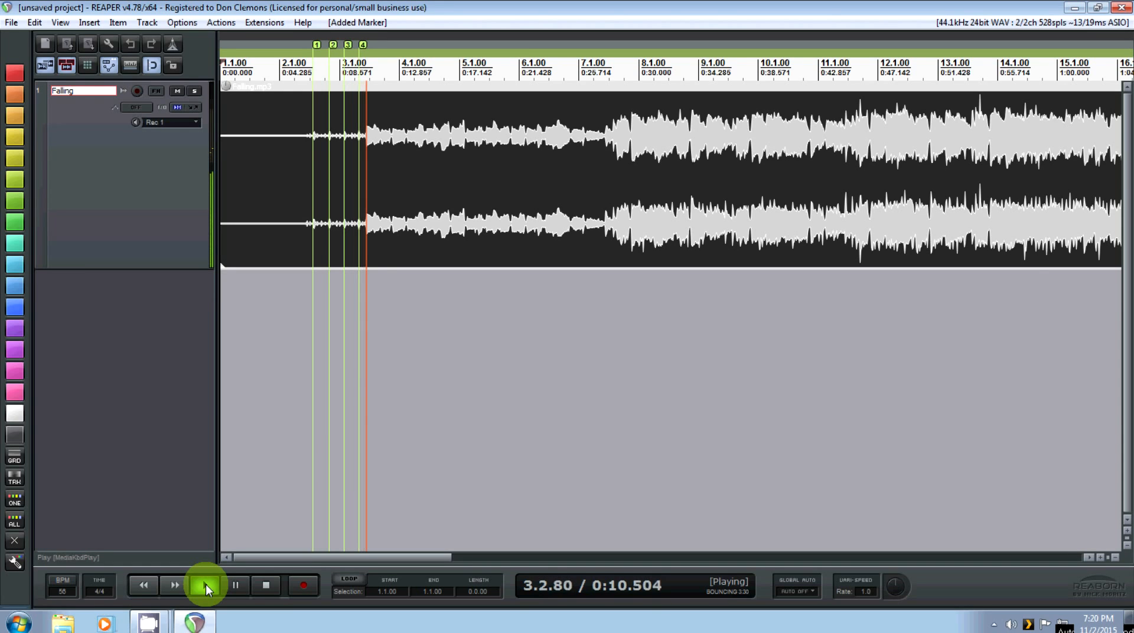
{"action": "key", "text": "m"}
{"action": "key", "text": "m"}
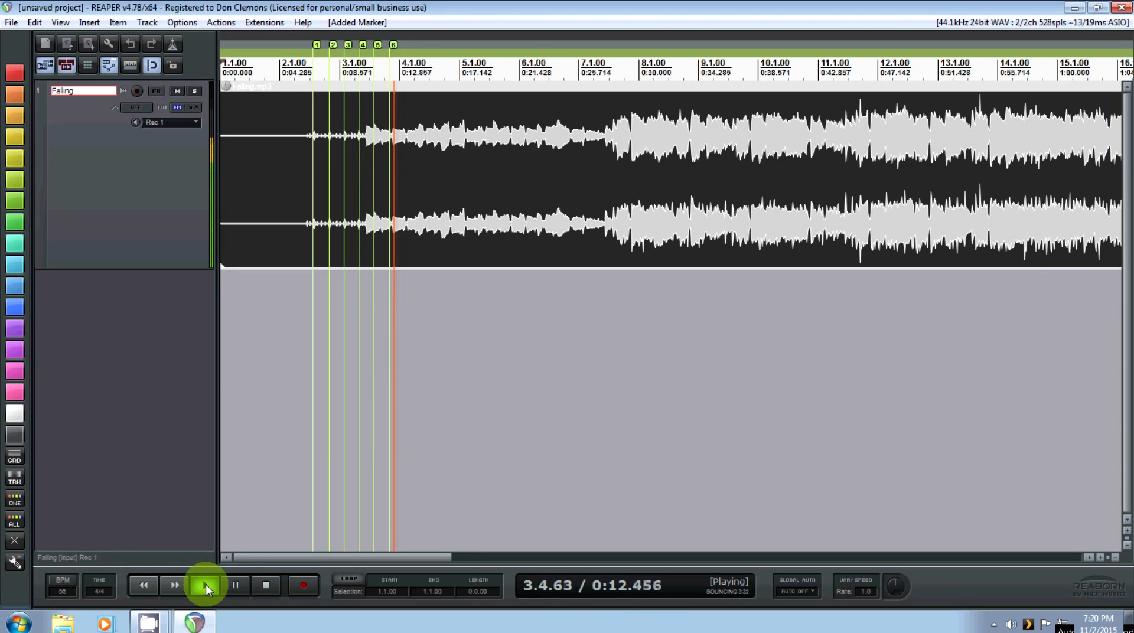
{"action": "key", "text": "m"}
{"action": "key", "text": "m"}
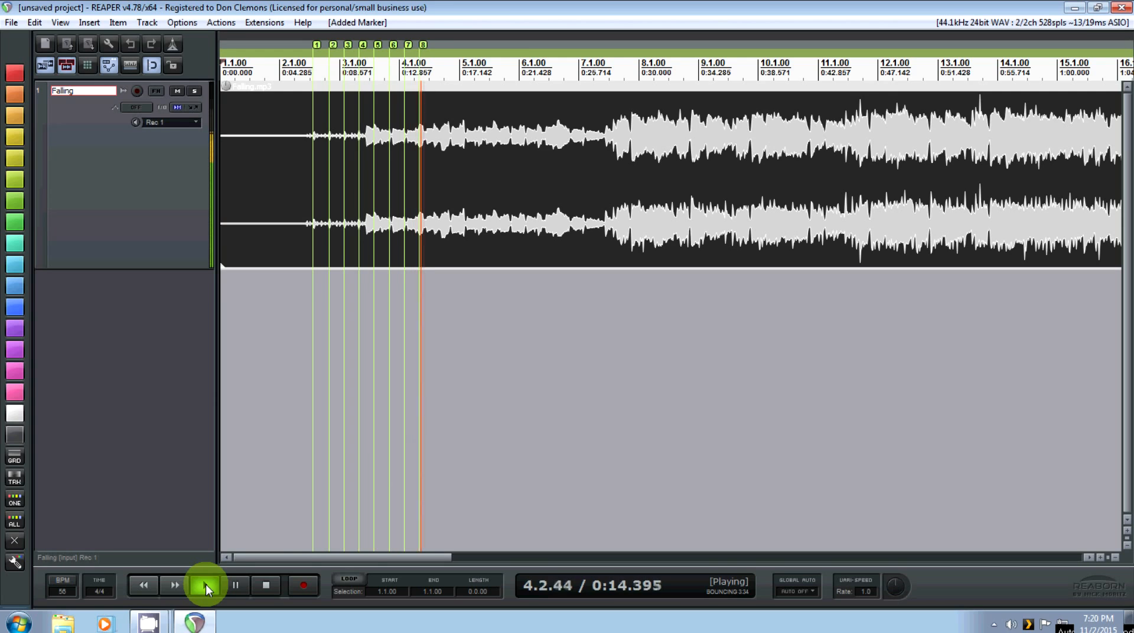
{"action": "key", "text": "m"}
{"action": "key", "text": "m"}
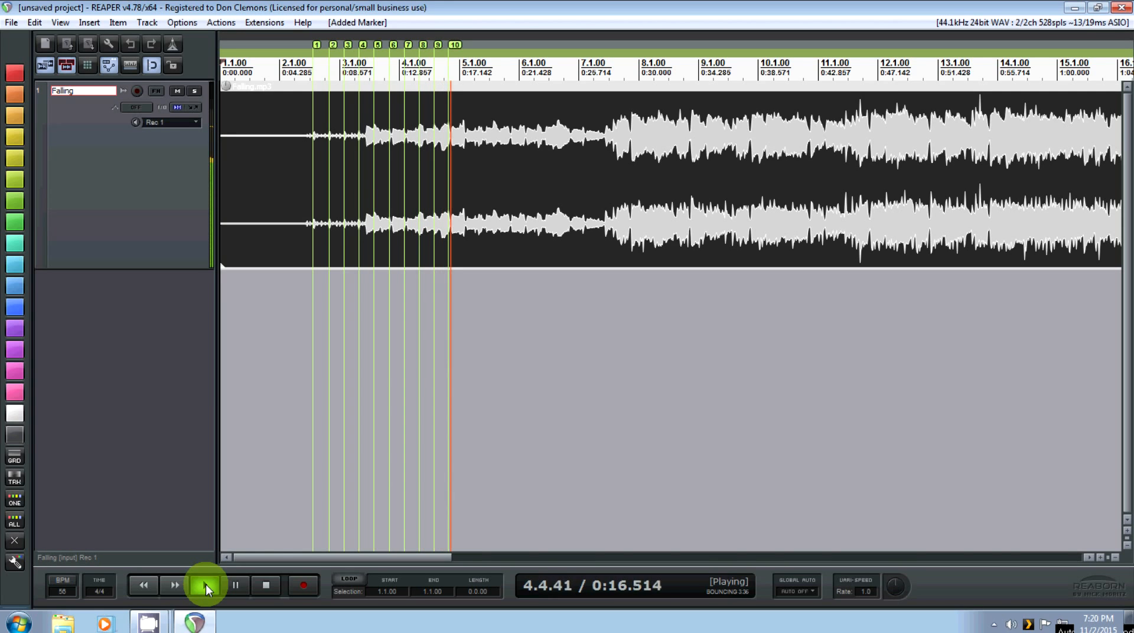
{"action": "key", "text": "m"}
{"action": "key", "text": "m"}
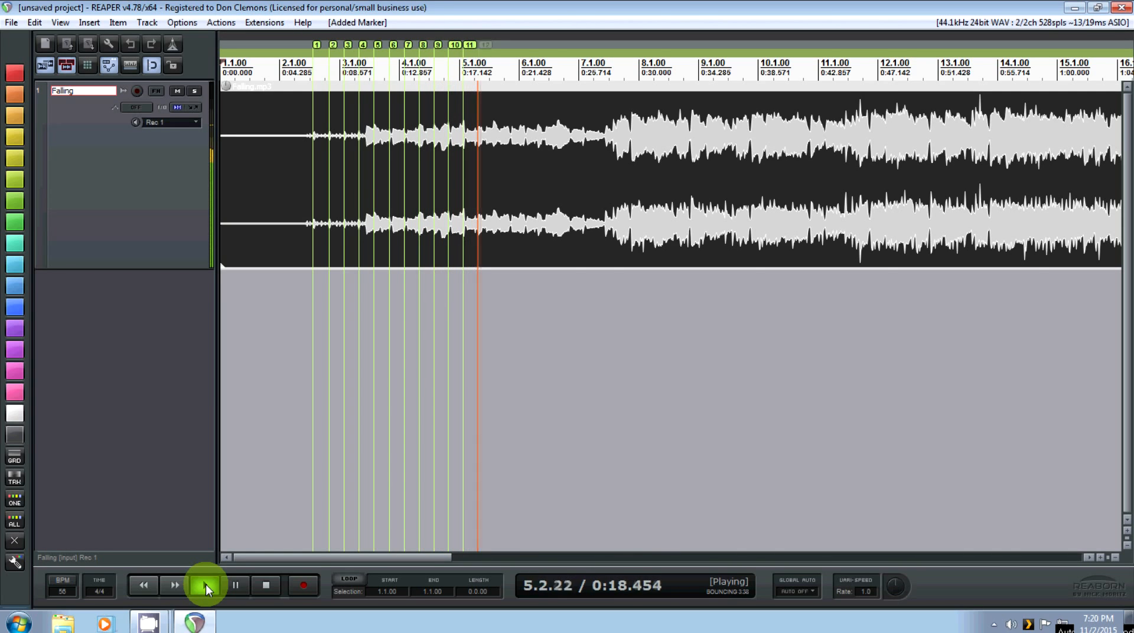
{"action": "key", "text": "m"}
{"action": "key", "text": "m"}
{"action": "key", "text": "m"}
{"action": "key", "text": "m"}
{"action": "key", "text": "m"}
{"action": "key", "text": "m"}
{"action": "key", "text": "m"}
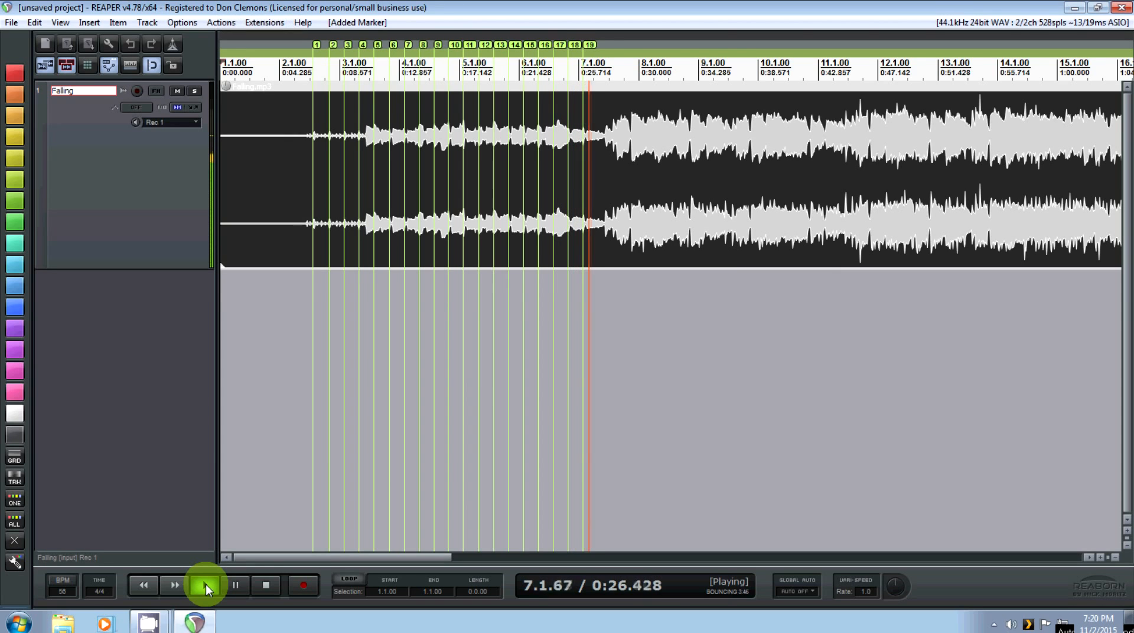
{"action": "key", "text": "m"}
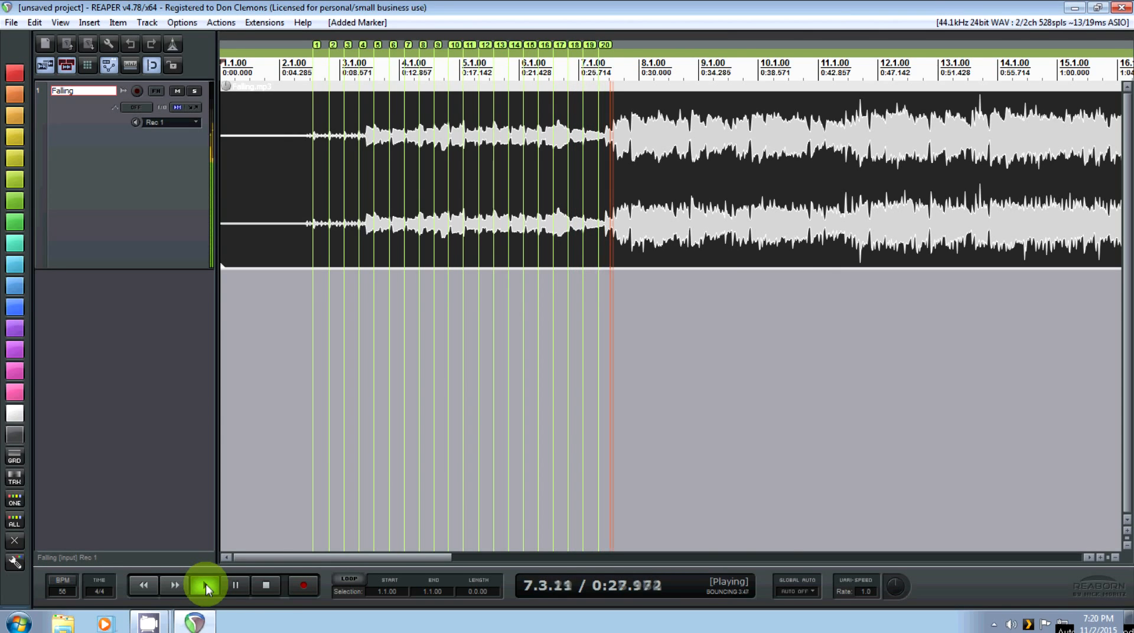
{"action": "left_click", "coordinate": [266, 585]}
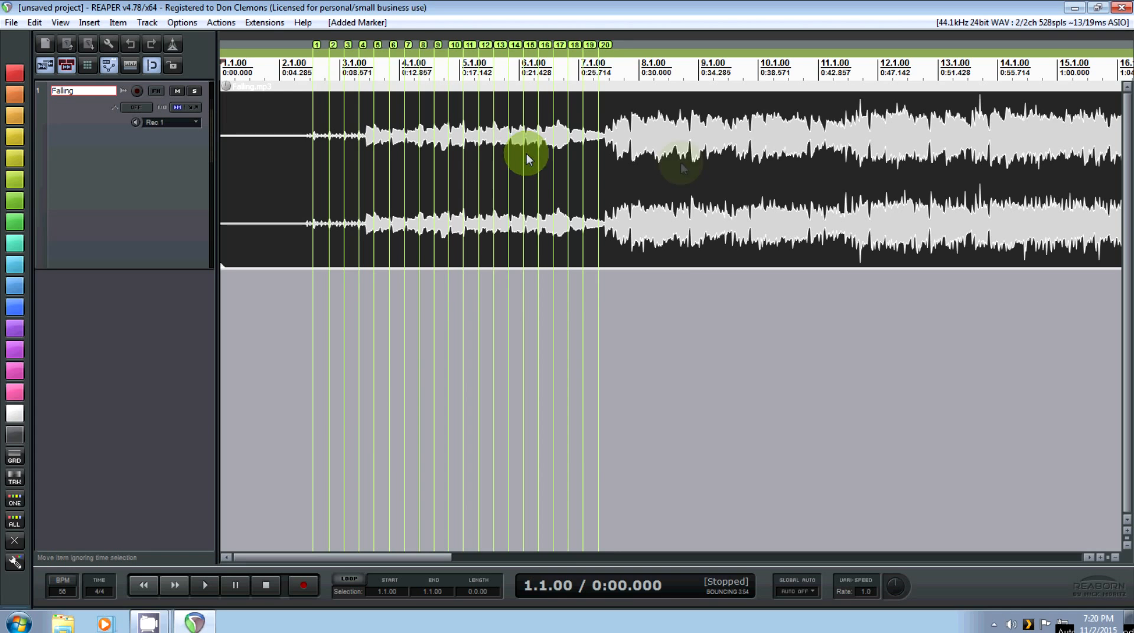
Move markers 1, 2 and 3 slightly later so they line up with the beat peaks in the waveform.
{"action": "scroll", "coordinate": [290, 183], "scroll_direction": "up", "scroll_amount": 5}
{"action": "left_click_drag", "start_coordinate": [289, 558], "coordinate": [251, 557]}
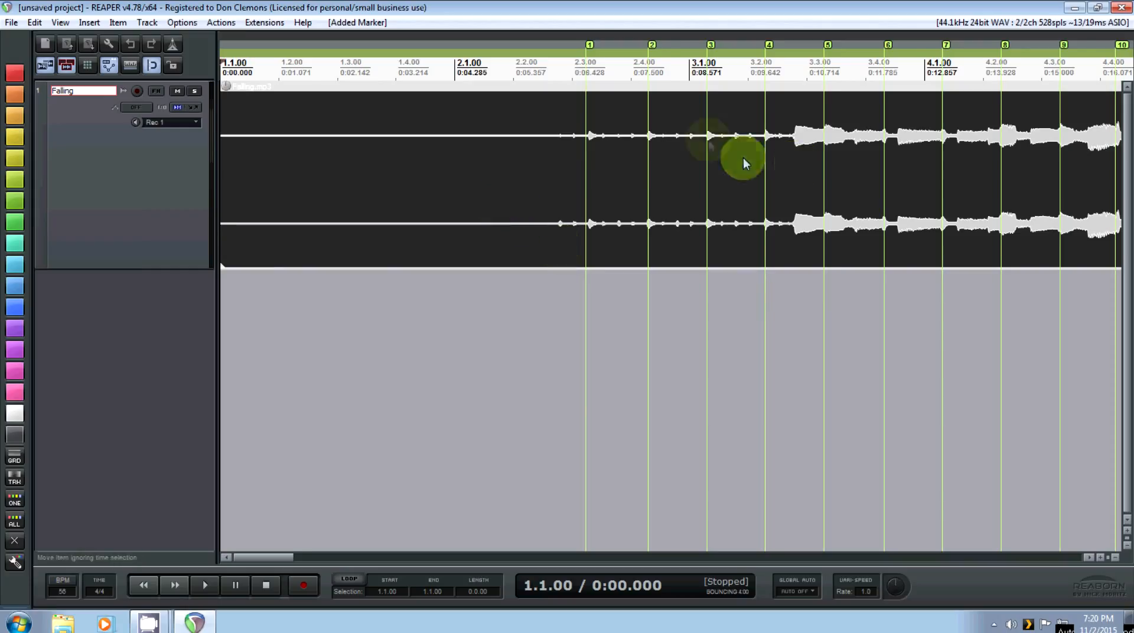
{"action": "scroll", "coordinate": [606, 147], "scroll_direction": "up", "scroll_amount": 2}
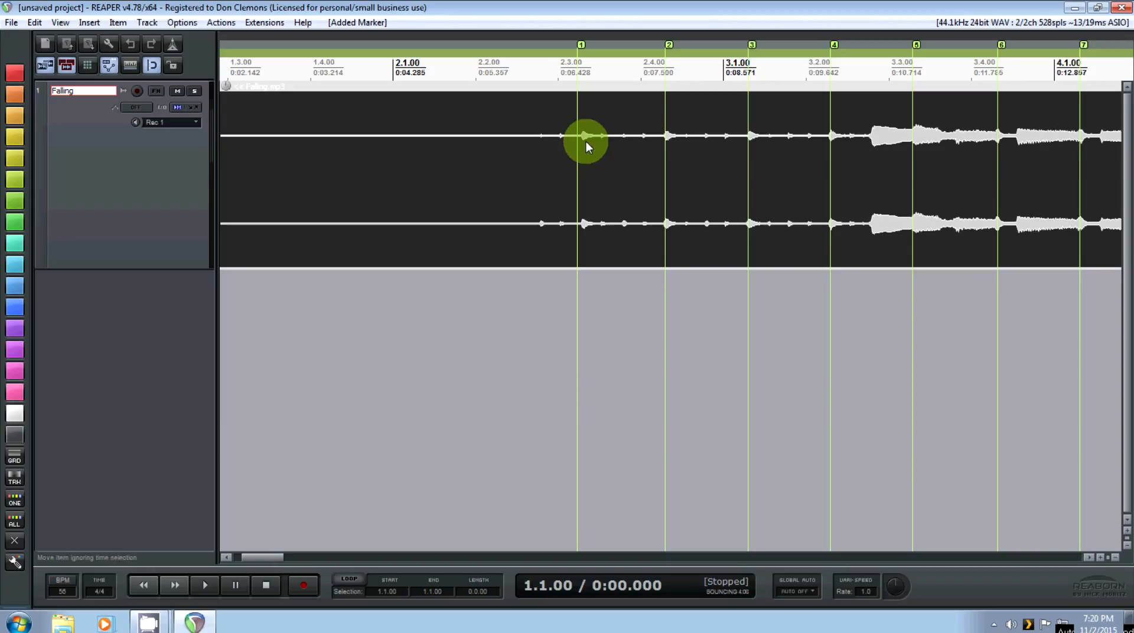
{"action": "left_click_drag", "start_coordinate": [579, 44], "coordinate": [586, 45]}
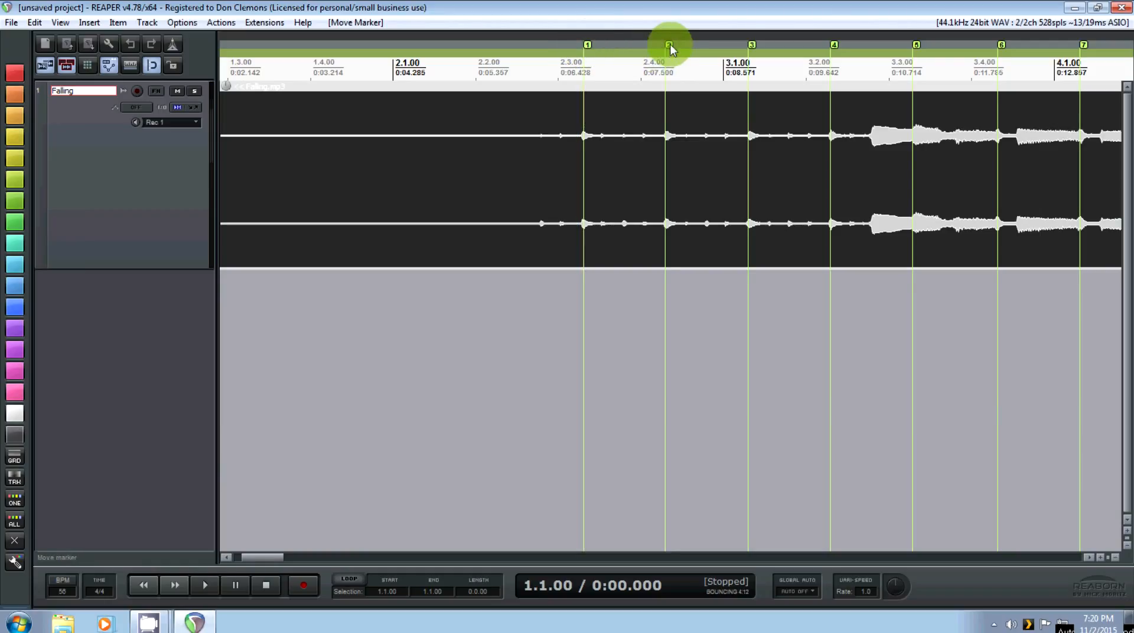
{"action": "left_click_drag", "start_coordinate": [669, 44], "coordinate": [671, 44]}
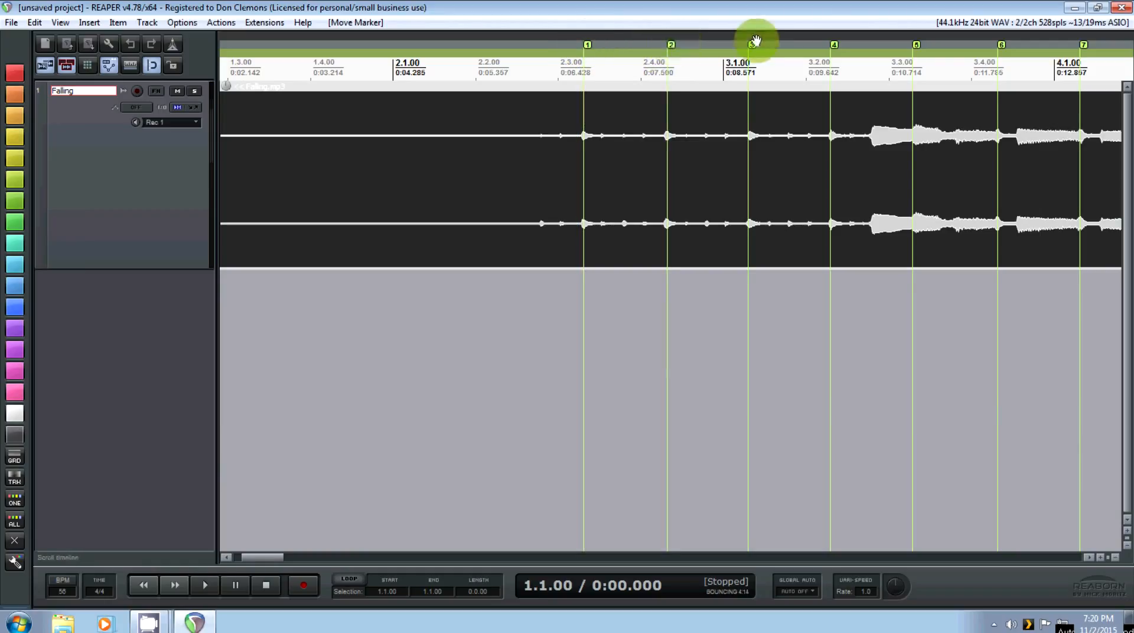
{"action": "left_click_drag", "start_coordinate": [751, 46], "coordinate": [754, 44]}
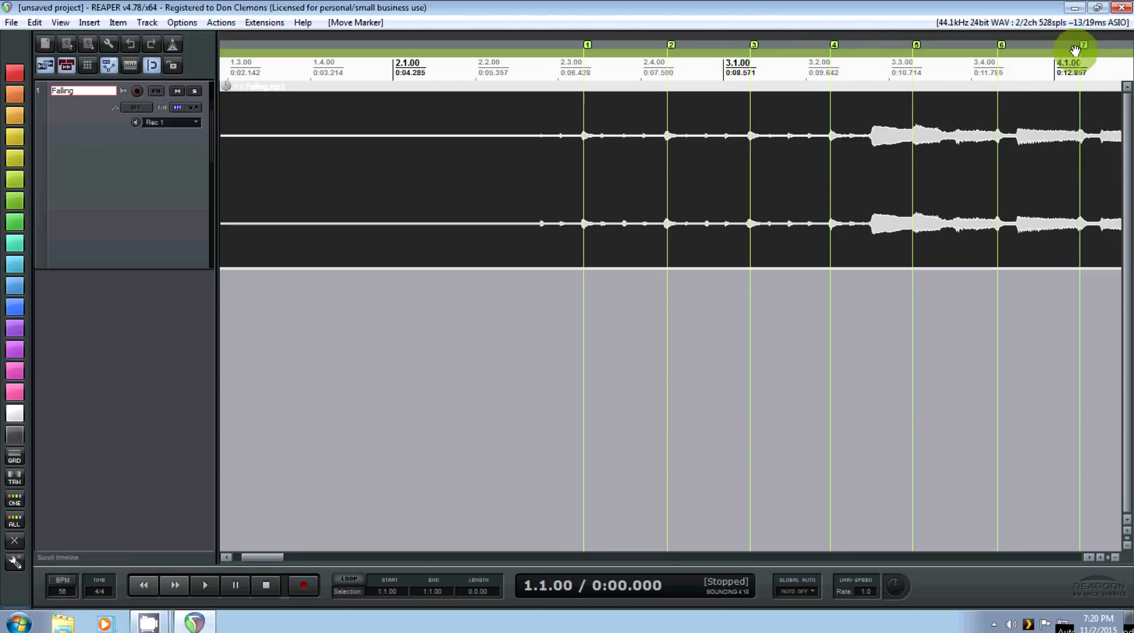
Nudge markers 10, 11 and 19 slightly later onto their matching waveform peaks.
{"action": "left_click", "coordinate": [409, 558]}
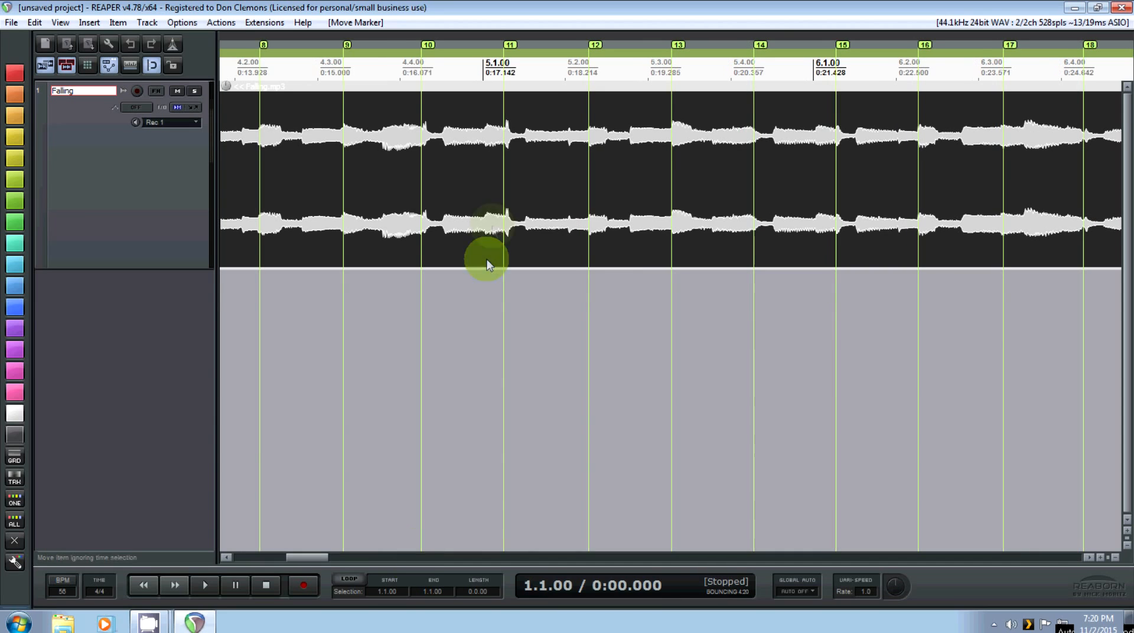
{"action": "left_click_drag", "start_coordinate": [432, 48], "coordinate": [499, 47]}
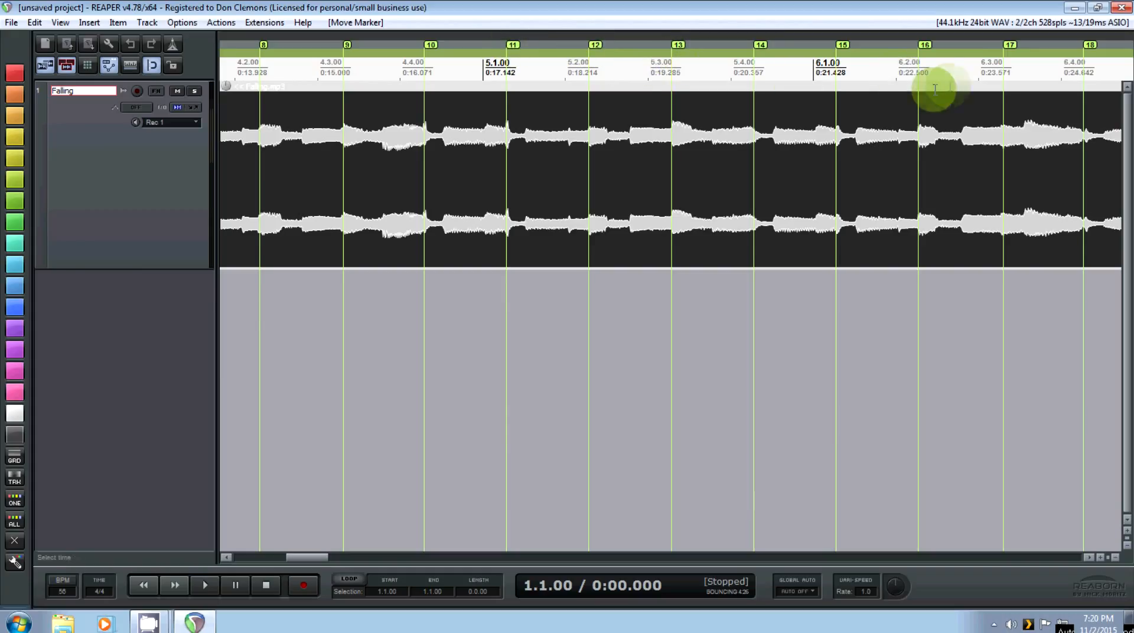
{"action": "left_click", "coordinate": [715, 556]}
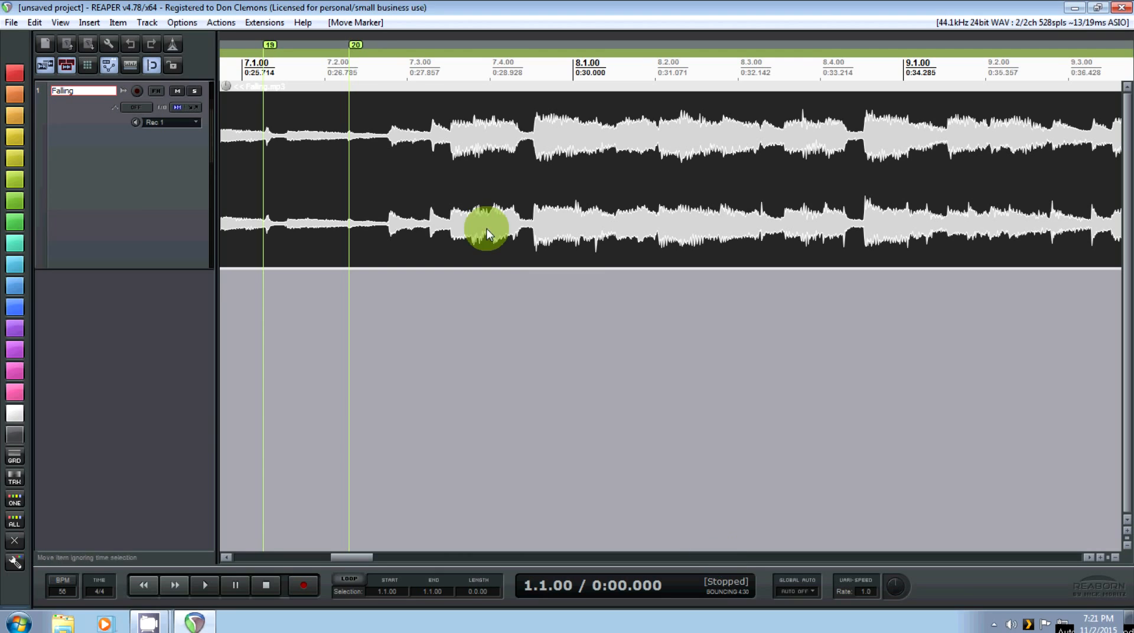
{"action": "left_click_drag", "start_coordinate": [271, 44], "coordinate": [275, 44]}
{"action": "left_click_drag", "start_coordinate": [349, 557], "coordinate": [248, 553]}
{"action": "scroll", "coordinate": [507, 363], "scroll_direction": "down", "scroll_amount": 3}
{"action": "scroll", "coordinate": [461, 327], "scroll_direction": "down", "scroll_amount": 2}
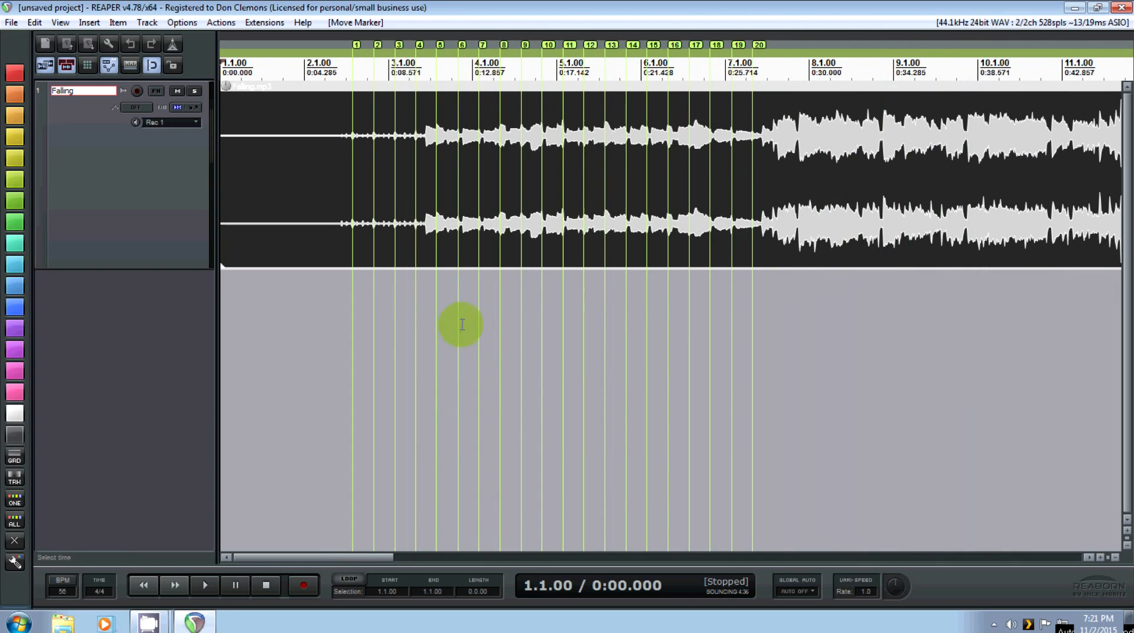
Add a marker at 0:05.671, one beat before marker 1, by shifting a time selection spanning markers 1 to 2, and clear the selection.
{"action": "scroll", "coordinate": [401, 331], "scroll_direction": "up", "scroll_amount": 5}
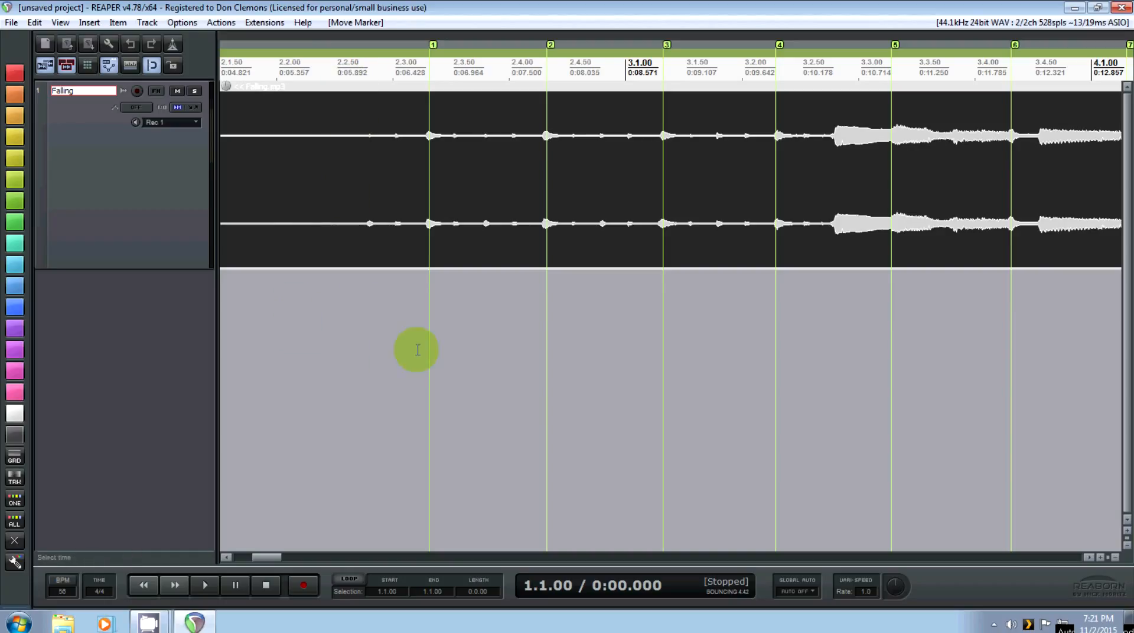
{"action": "left_click", "coordinate": [152, 65]}
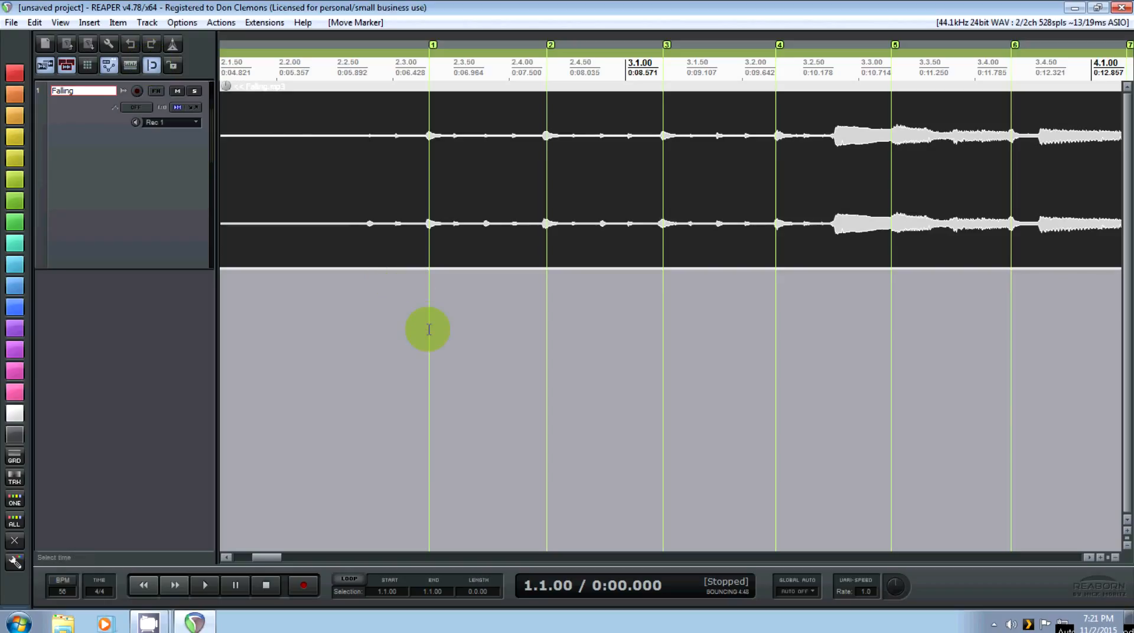
{"action": "left_click_drag", "start_coordinate": [433, 329], "coordinate": [547, 339]}
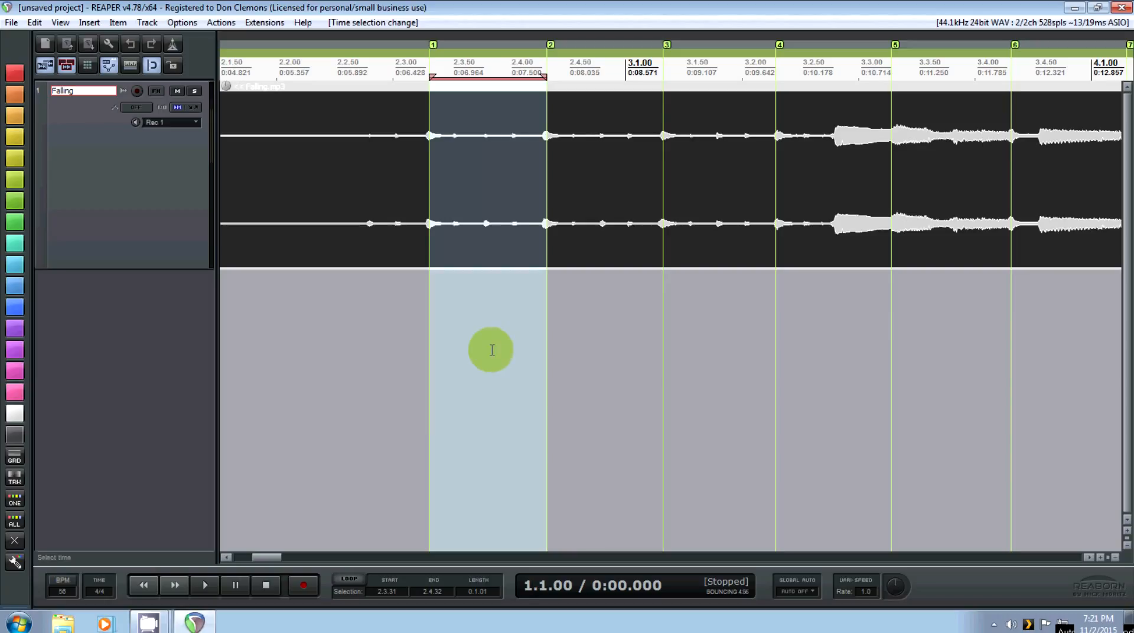
{"action": "left_click_drag", "start_coordinate": [493, 356], "coordinate": [372, 346]}
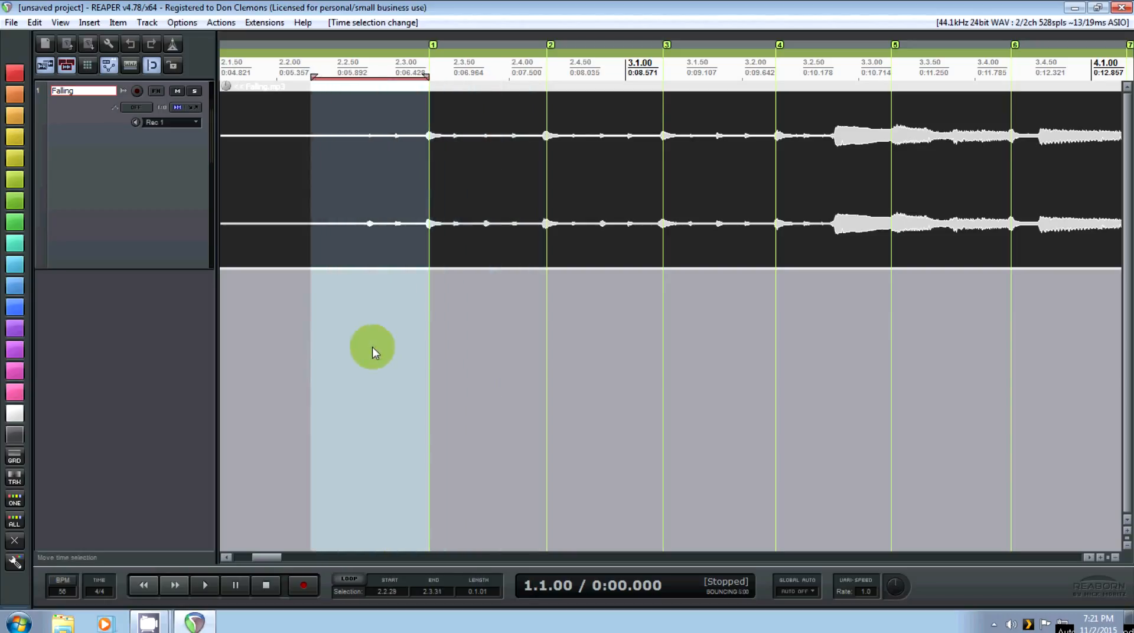
{"action": "left_click", "coordinate": [312, 64]}
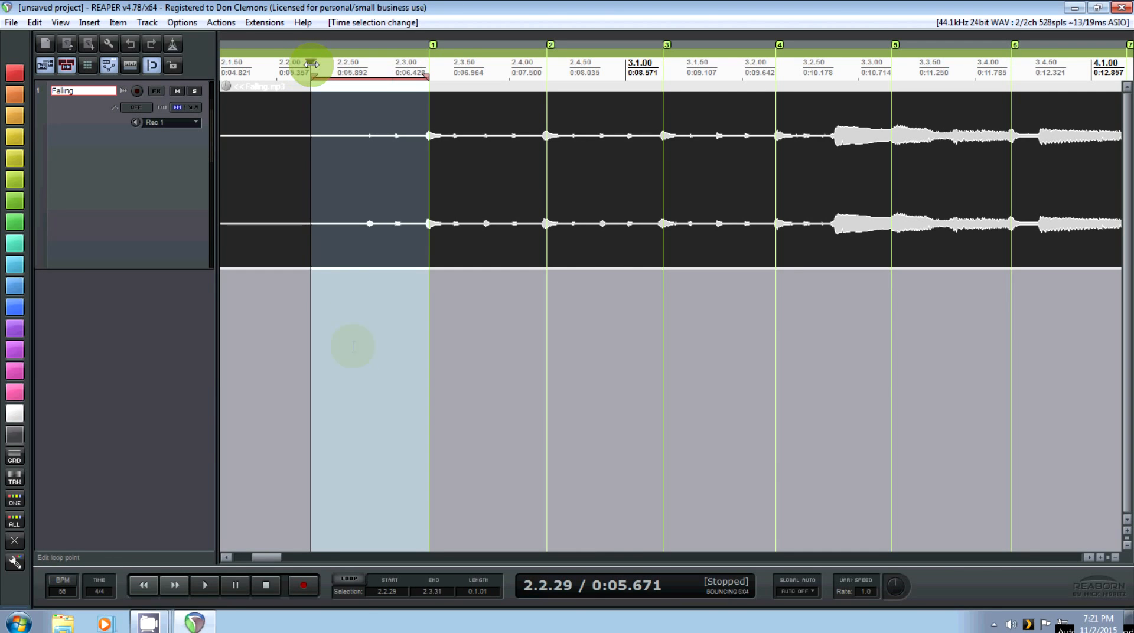
{"action": "left_click_drag", "start_coordinate": [261, 555], "coordinate": [256, 557]}
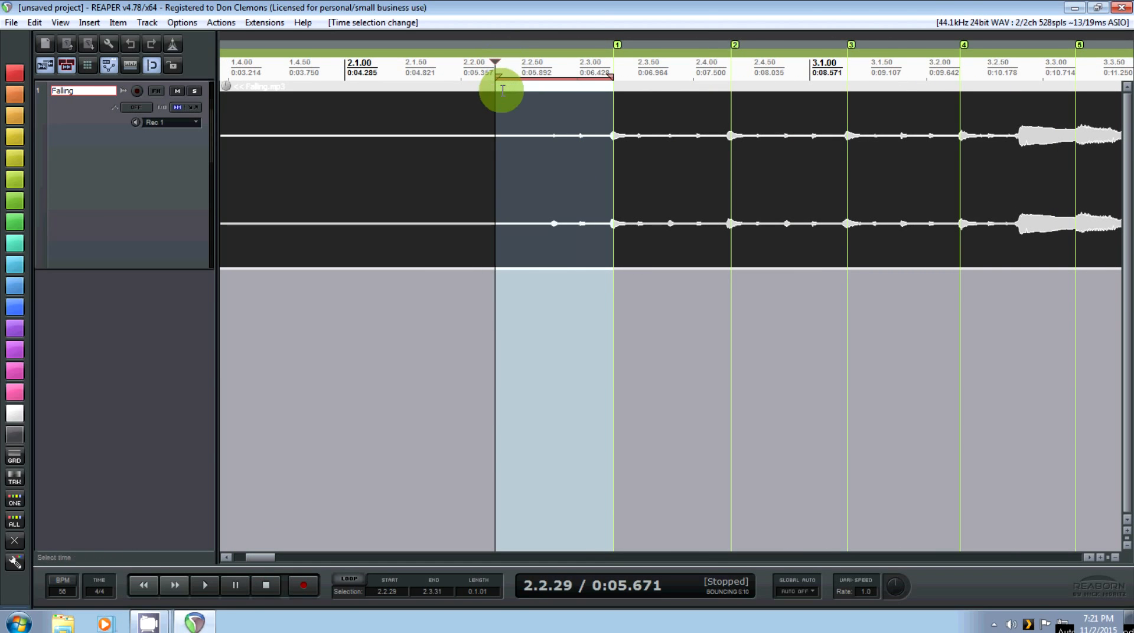
{"action": "key", "text": "m"}
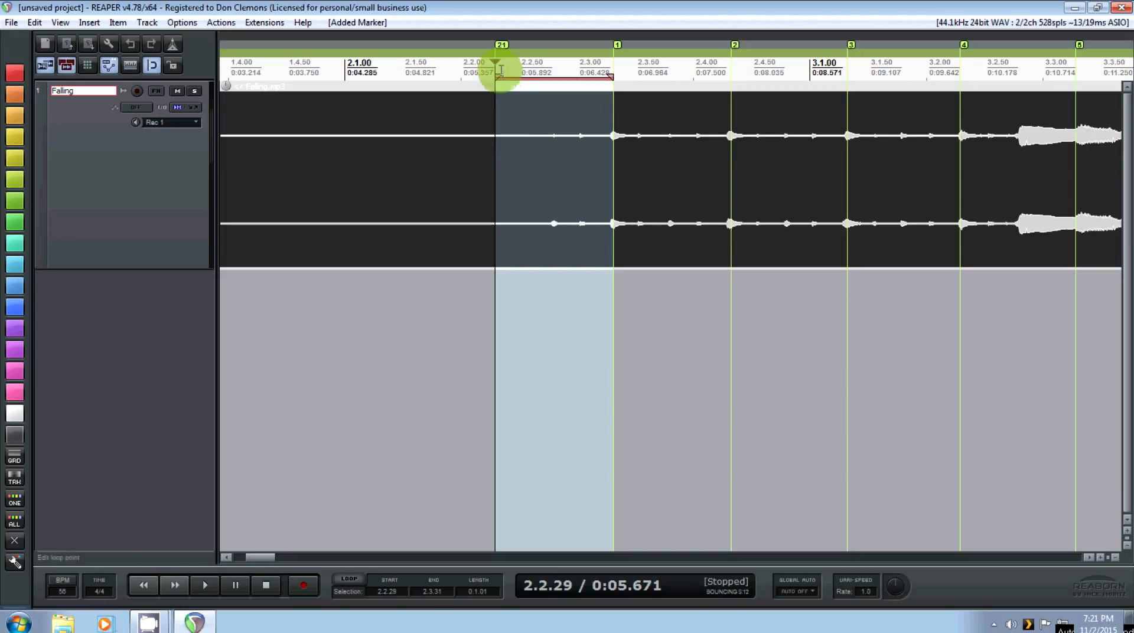
{"action": "left_click_drag", "start_coordinate": [608, 75], "coordinate": [496, 83]}
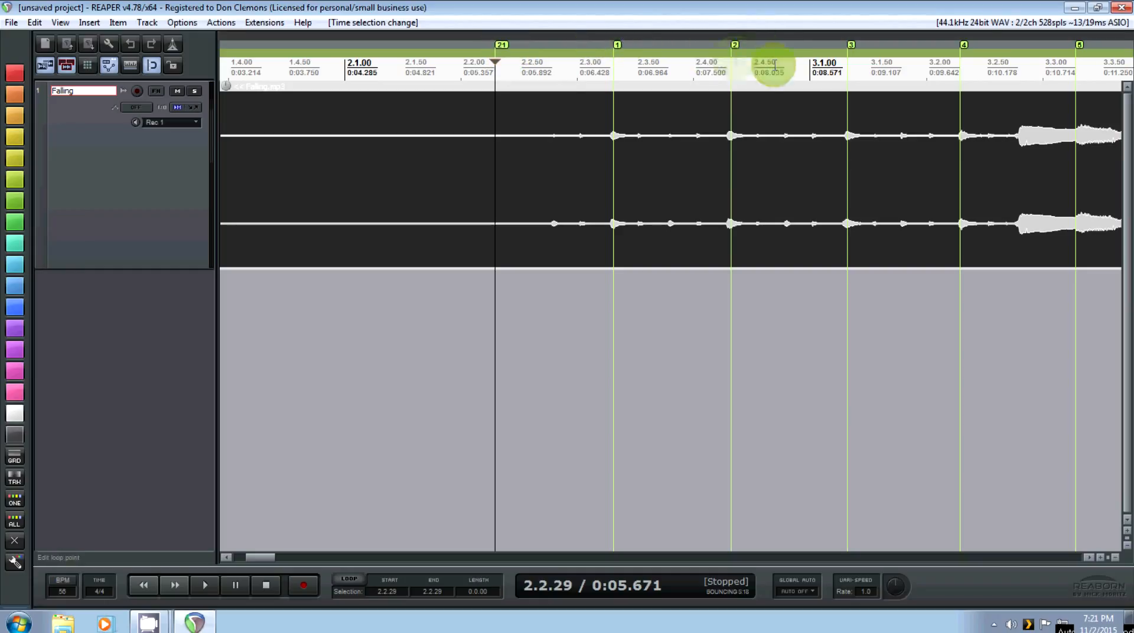
Name marker 1 "Verse".
{"action": "right_click", "coordinate": [618, 45]}
{"action": "left_click", "coordinate": [650, 51]}
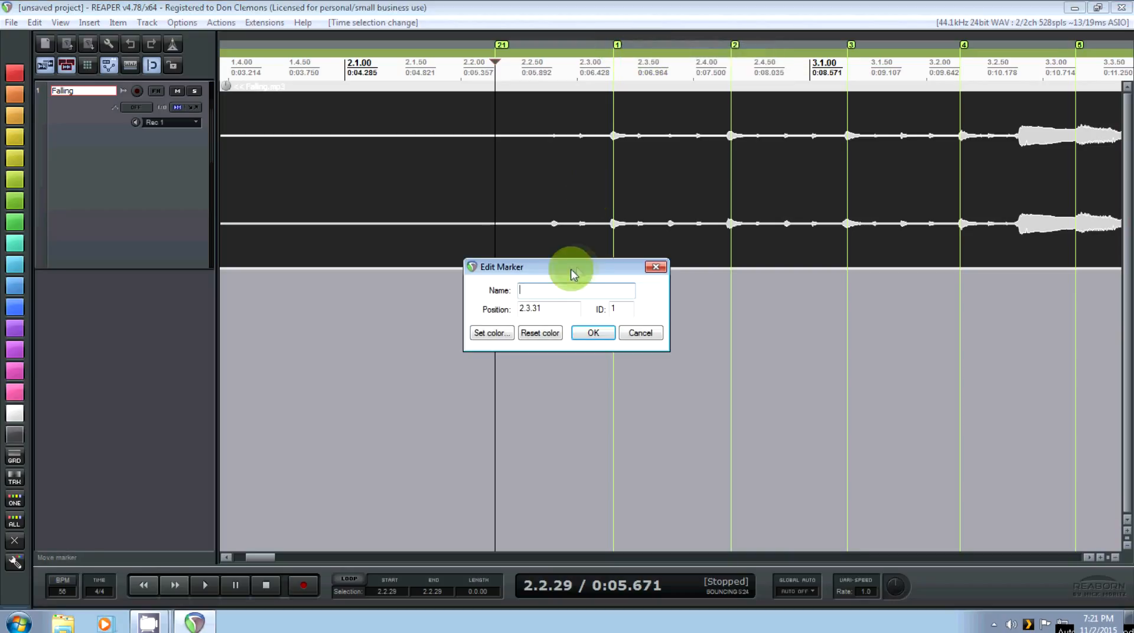
{"action": "type", "text": "Verse"}
{"action": "key", "text": "Return"}
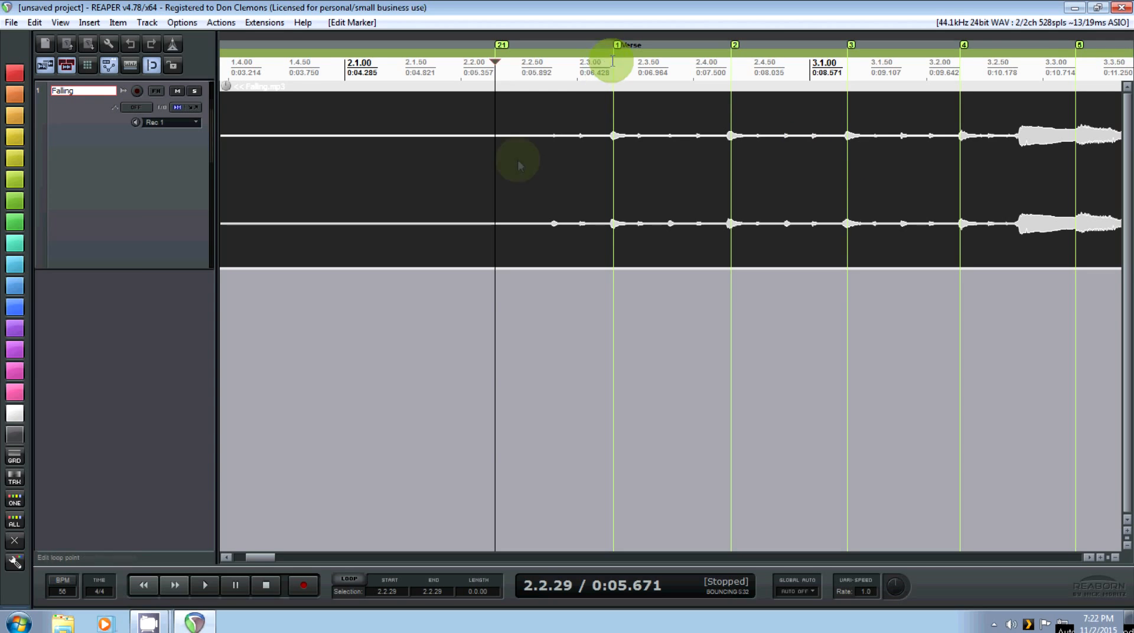
Return to the project start and step the edit cursor forward and back through the markers to check their positions.
{"action": "left_click_drag", "start_coordinate": [265, 558], "coordinate": [248, 558]}
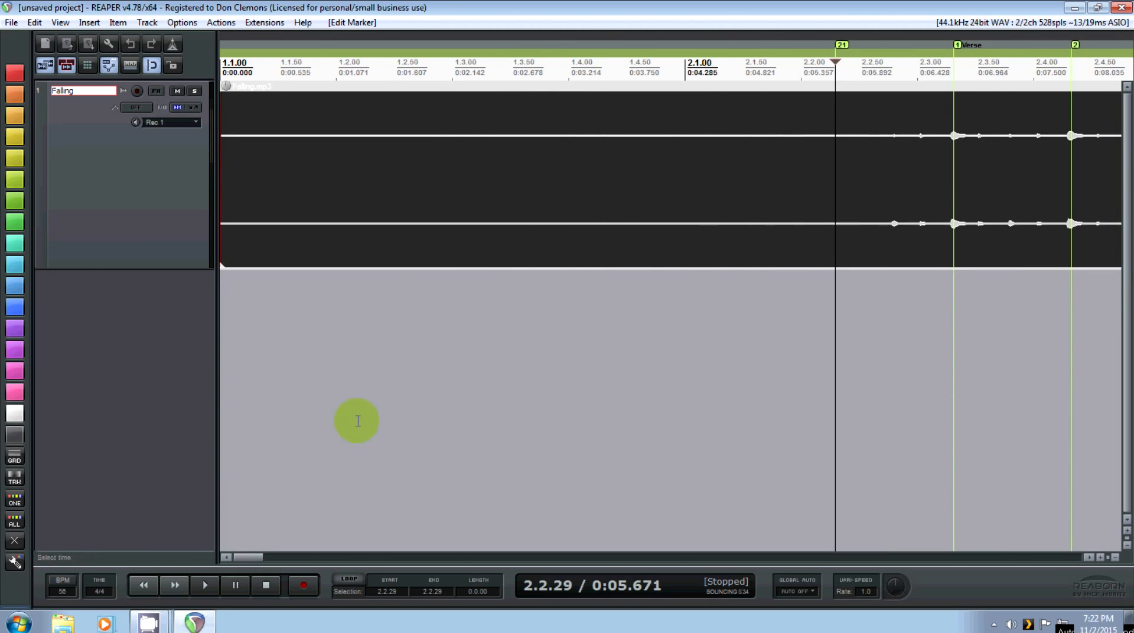
{"action": "scroll", "coordinate": [378, 363], "scroll_direction": "down", "scroll_amount": 4}
{"action": "left_click", "coordinate": [144, 585]}
{"action": "scroll", "coordinate": [391, 408], "scroll_direction": "down", "scroll_amount": 2}
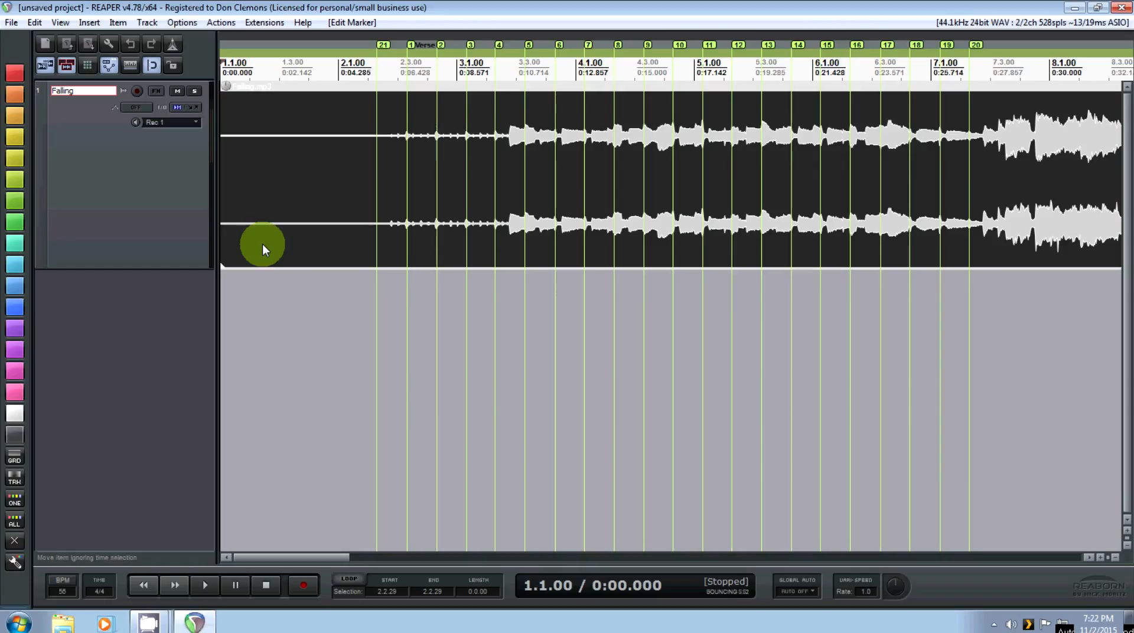
{"action": "key", "text": "bracketright"}
{"action": "key", "text": "bracketright"}
{"action": "key", "text": "bracketright"}
{"action": "key", "text": "bracketright"}
{"action": "key", "text": "bracketright"}
{"action": "key", "text": "bracketright"}
{"action": "key", "text": "bracketright"}
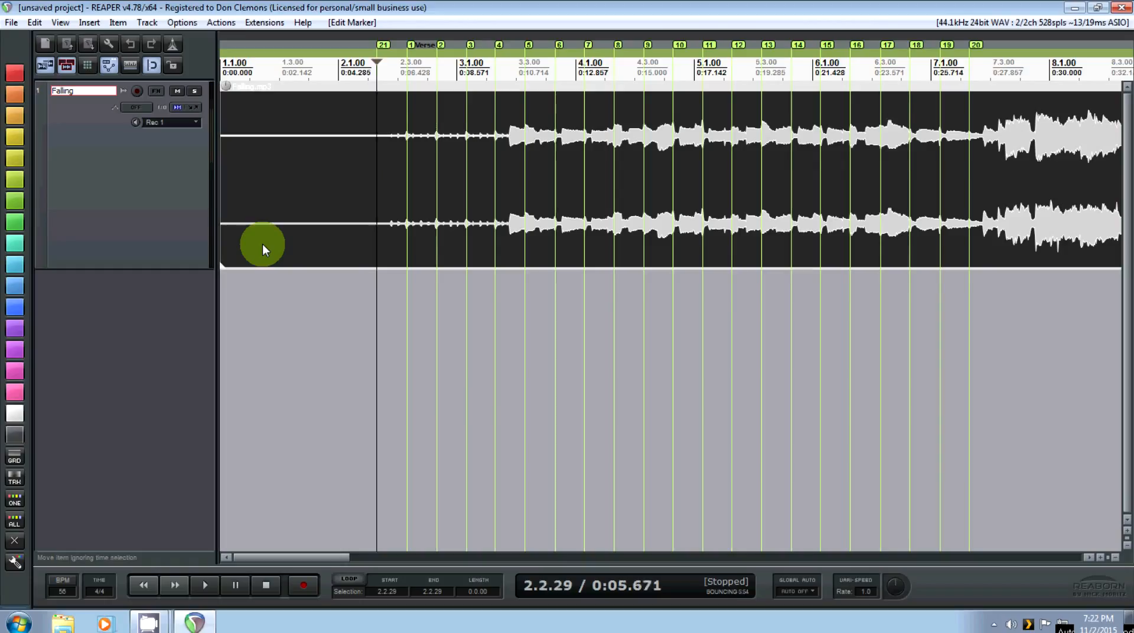
{"action": "key", "text": "bracketleft"}
{"action": "key", "text": "bracketleft"}
{"action": "key", "text": "bracketleft"}
{"action": "key", "text": "bracketleft"}
{"action": "key", "text": "bracketright"}
{"action": "key", "text": "bracketright"}
{"action": "key", "text": "bracketright"}
{"action": "key", "text": "bracketright"}
{"action": "key", "text": "bracketright"}
{"action": "key", "text": "bracketright"}
{"action": "key", "text": "bracketright"}
{"action": "key", "text": "bracketleft"}
{"action": "key", "text": "bracketleft"}
{"action": "key", "text": "bracketleft"}
{"action": "key", "text": "bracketleft"}
{"action": "key", "text": "bracketleft"}
{"action": "key", "text": "bracketleft"}
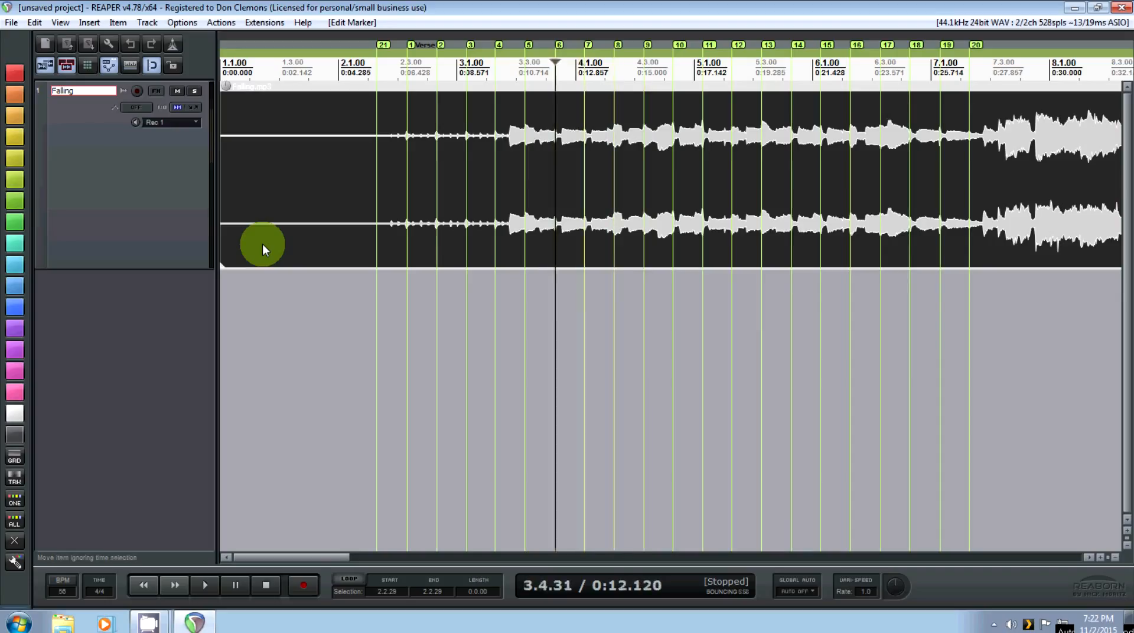
{"action": "key", "text": "bracketright"}
{"action": "key", "text": "bracketright"}
{"action": "key", "text": "bracketright"}
{"action": "key", "text": "bracketright"}
{"action": "key", "text": "bracketleft"}
{"action": "key", "text": "bracketleft"}
{"action": "key", "text": "bracketleft"}
{"action": "key", "text": "bracketleft"}
{"action": "key", "text": "bracketleft"}
{"action": "key", "text": "bracketleft"}
{"action": "key", "text": "bracketleft"}
{"action": "key", "text": "bracketleft"}
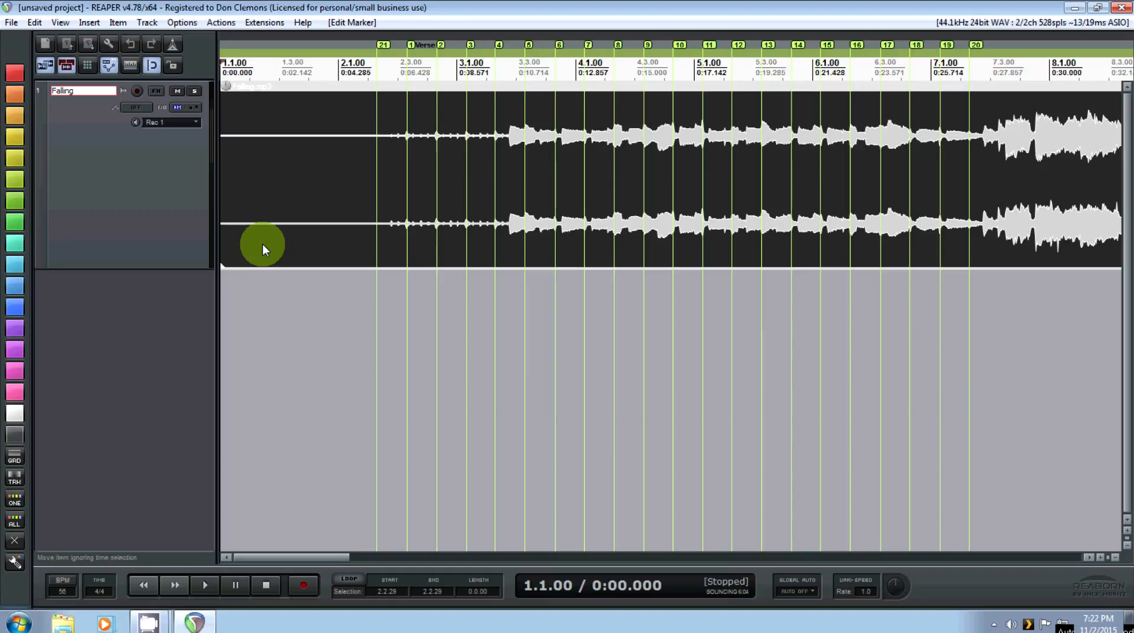
Split the Falling item at every marker, from the one at 0:05.671 through marker 20 at 0:27.098.
{"action": "key", "text": "bracketright"}
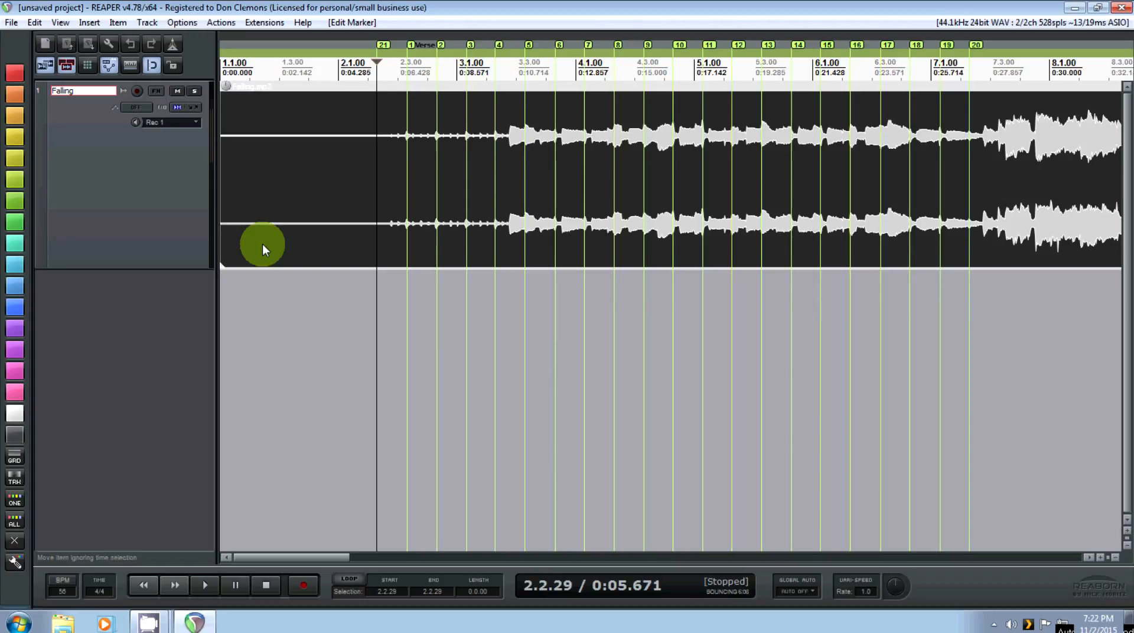
{"action": "key", "text": "s"}
{"action": "key", "text": "bracketright"}
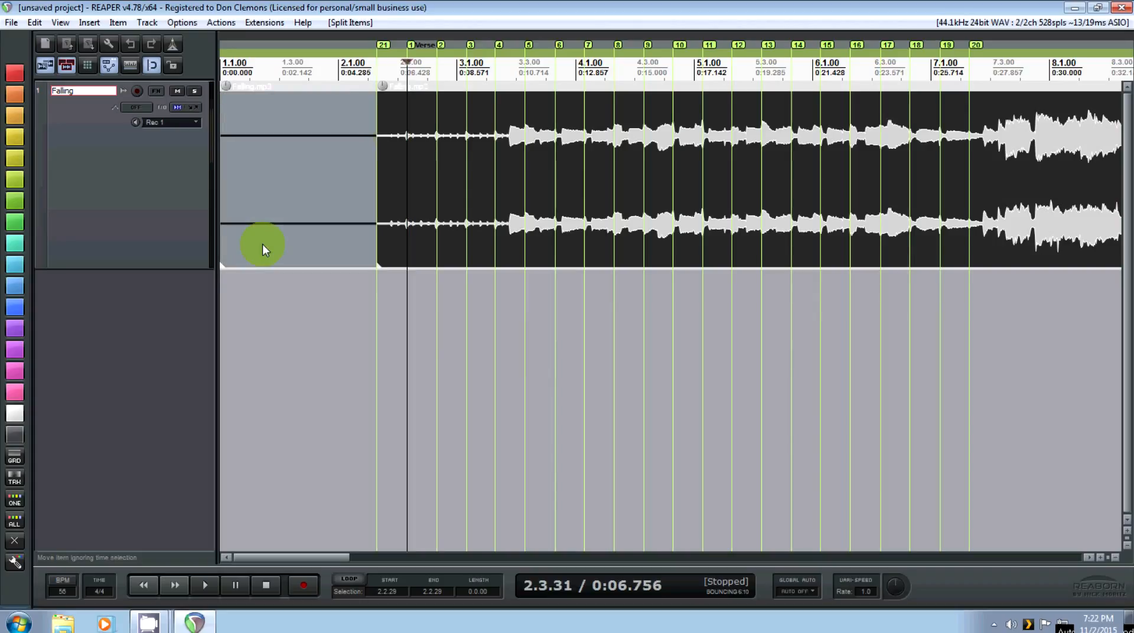
{"action": "key", "text": "s"}
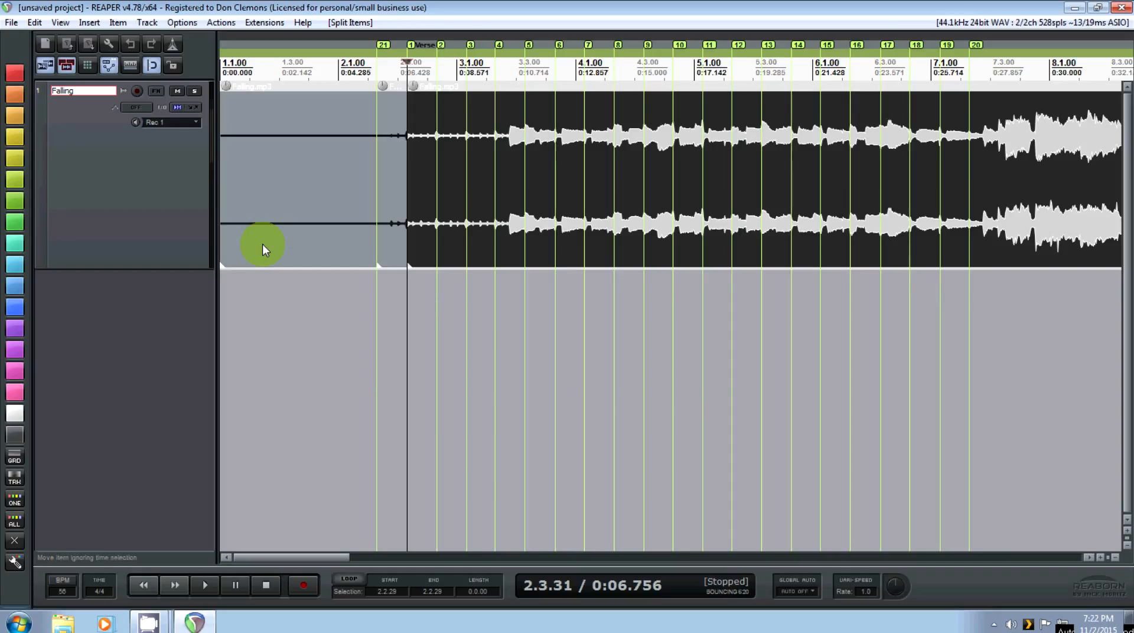
{"action": "key", "text": "s"}
{"action": "key", "text": "s"}
{"action": "key", "text": "s"}
{"action": "key", "text": "s"}
{"action": "key", "text": "s"}
{"action": "key", "text": "s"}
{"action": "key", "text": "s"}
{"action": "key", "text": "s"}
{"action": "key", "text": "s"}
{"action": "key", "text": "s"}
{"action": "key", "text": "s"}
{"action": "key", "text": "s"}
{"action": "key", "text": "s"}
{"action": "key", "text": "s"}
{"action": "key", "text": "s"}
{"action": "key", "text": "s"}
{"action": "key", "text": "s"}
{"action": "key", "text": "s"}
{"action": "key", "text": "s"}
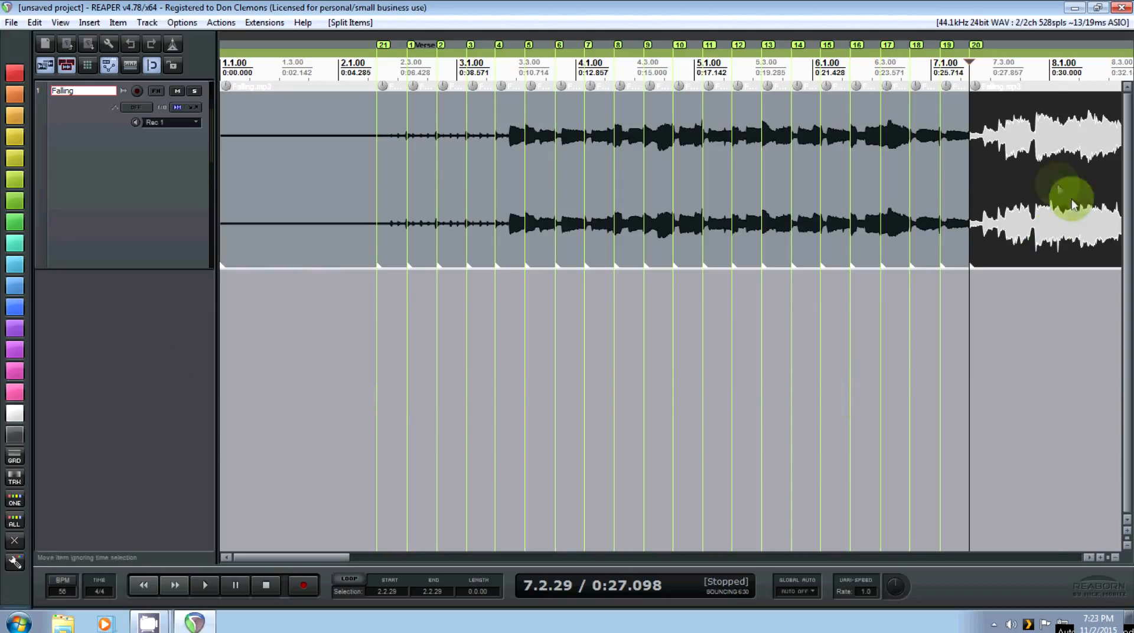
Delete the part of the song after marker 20 and the silent part before the marker at 0:05.671.
{"action": "left_click", "coordinate": [1057, 186]}
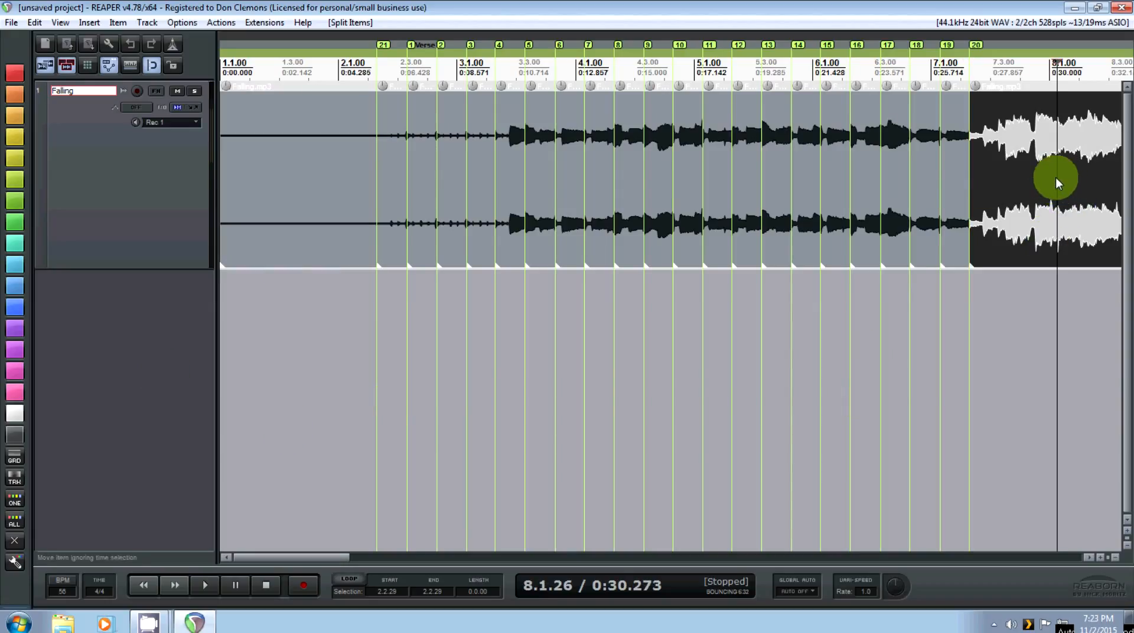
{"action": "key", "text": "Delete"}
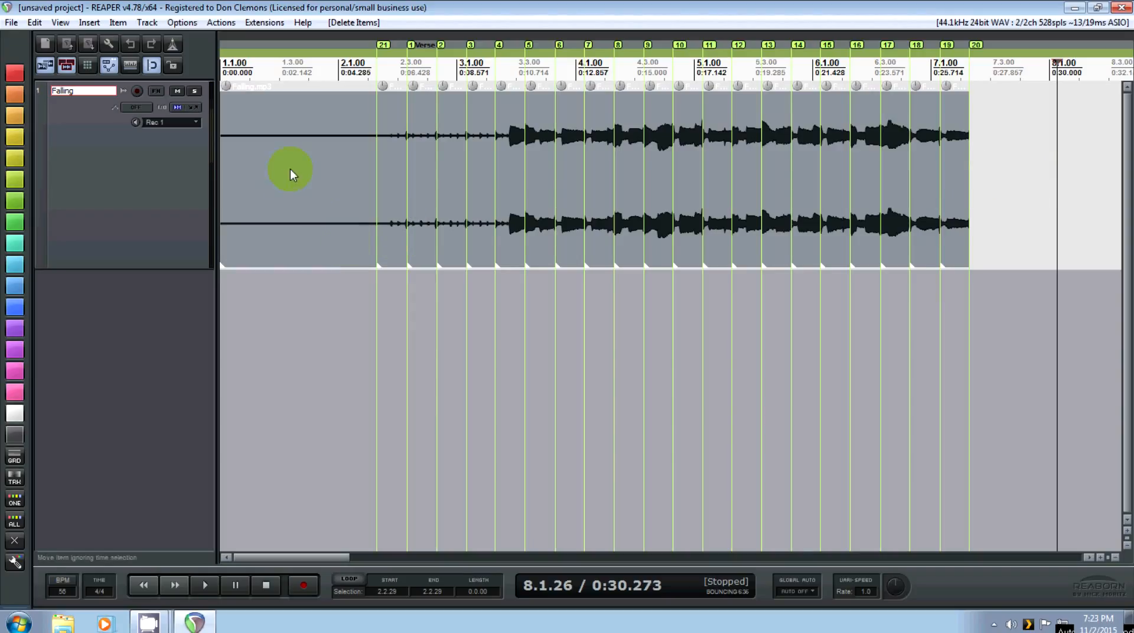
{"action": "left_click", "coordinate": [279, 179]}
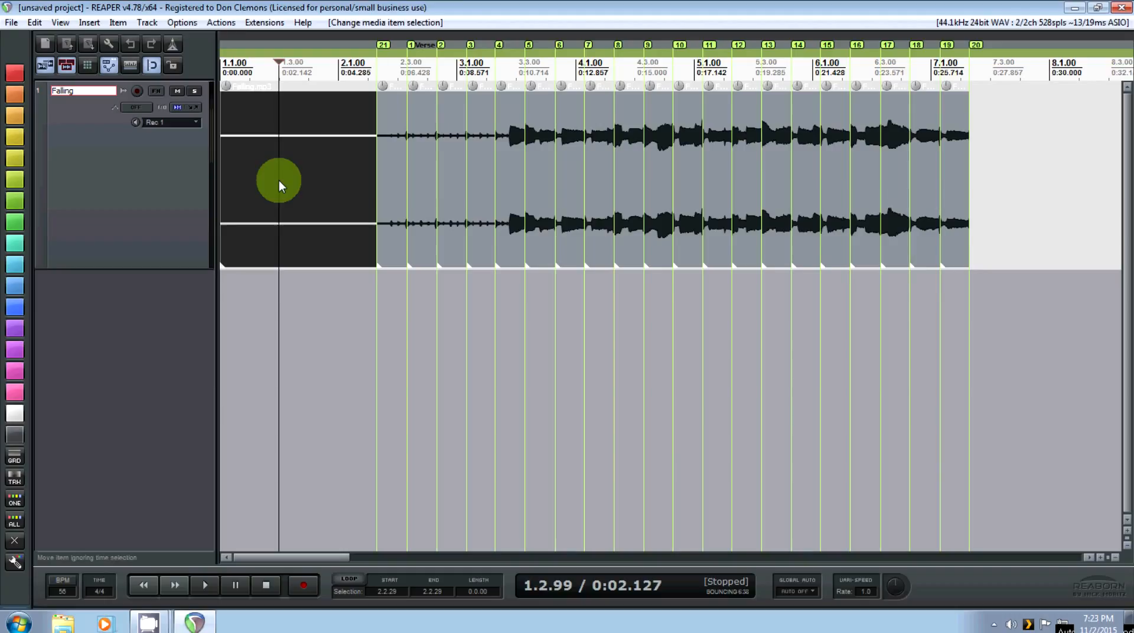
{"action": "key", "text": "Delete"}
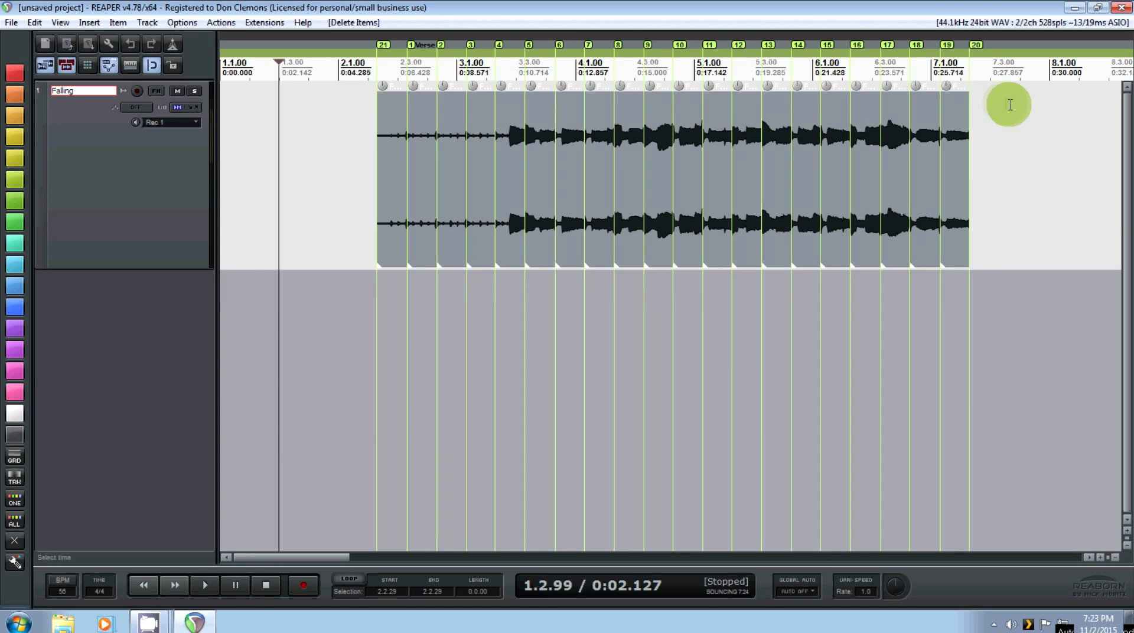
Remove all markers within a time selection spanning the split items, clear that selection and return to the project start.
{"action": "mouse_move", "coordinate": [1006, 105]}
{"action": "left_mouse_down"}
{"action": "mouse_move", "coordinate": [324, 122]}
{"action": "mouse_move", "coordinate": [354, 119]}
{"action": "left_mouse_up"}
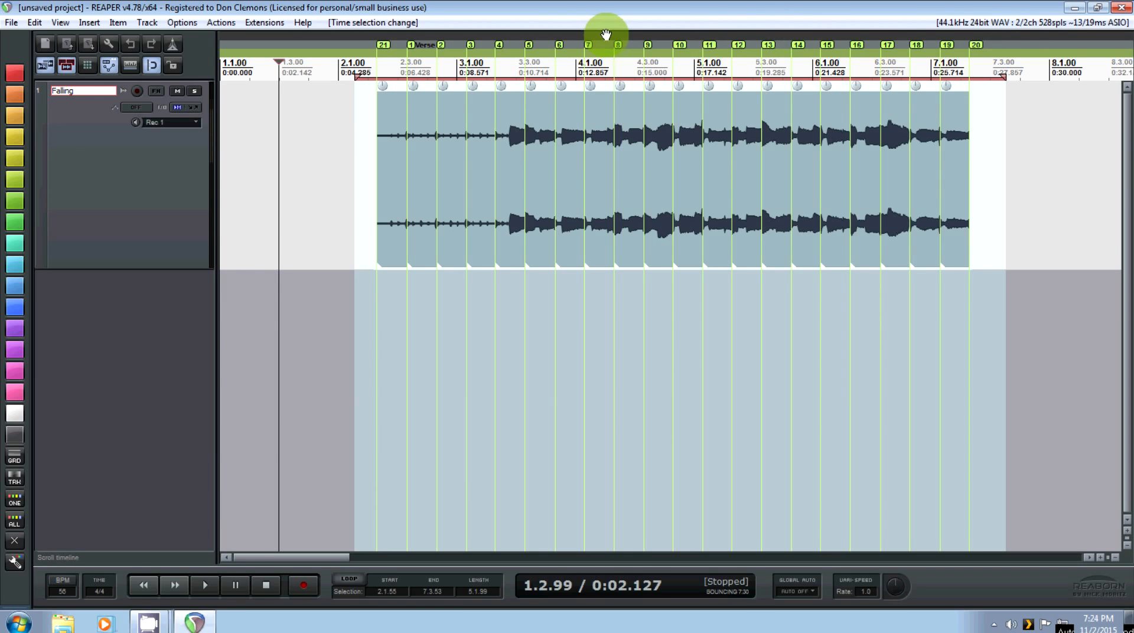
{"action": "right_click", "coordinate": [607, 34]}
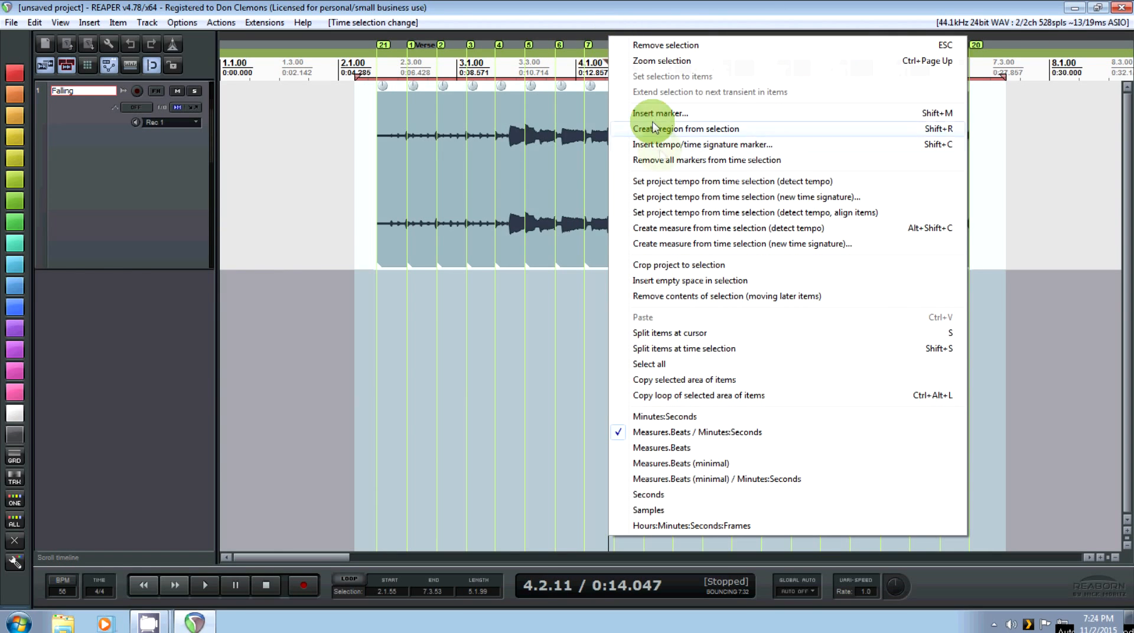
{"action": "left_click", "coordinate": [665, 162]}
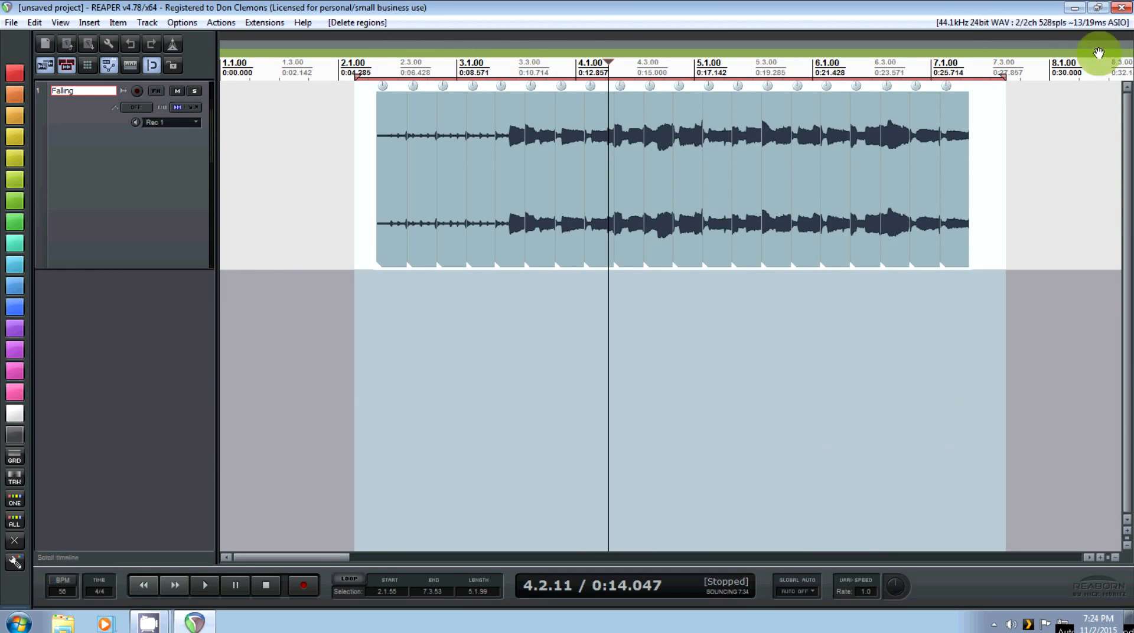
{"action": "left_click_drag", "start_coordinate": [1007, 77], "coordinate": [1002, 77]}
{"action": "left_click_drag", "start_coordinate": [354, 100], "coordinate": [1003, 117]}
{"action": "left_click", "coordinate": [146, 585]}
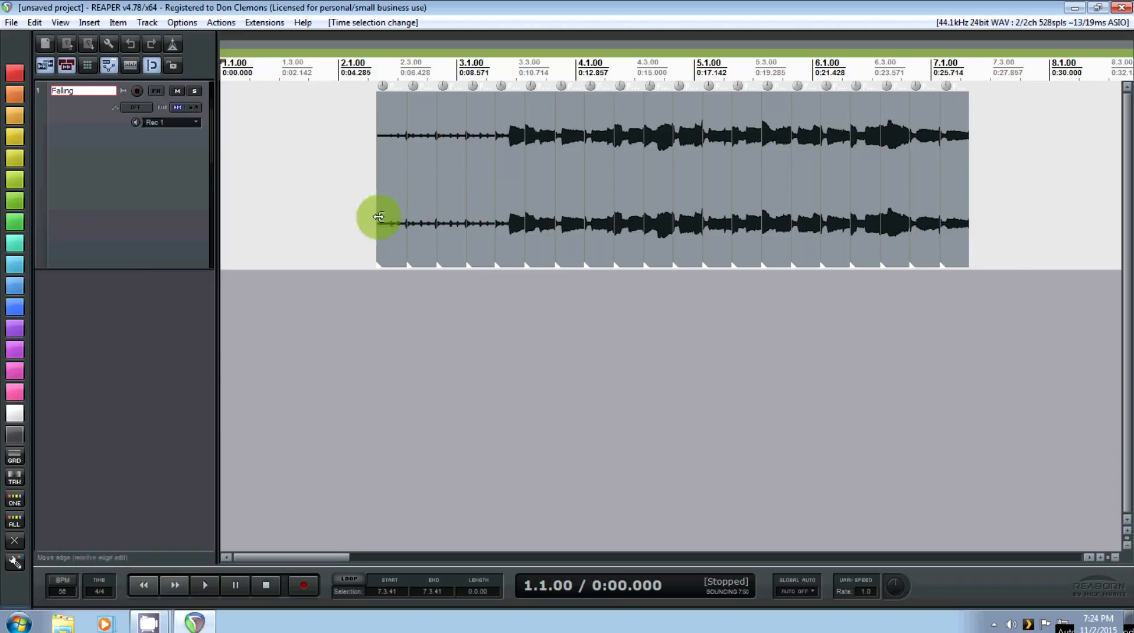
Show the grid lines to compare them with the item splits, and hide them again.
{"action": "left_click", "coordinate": [130, 66]}
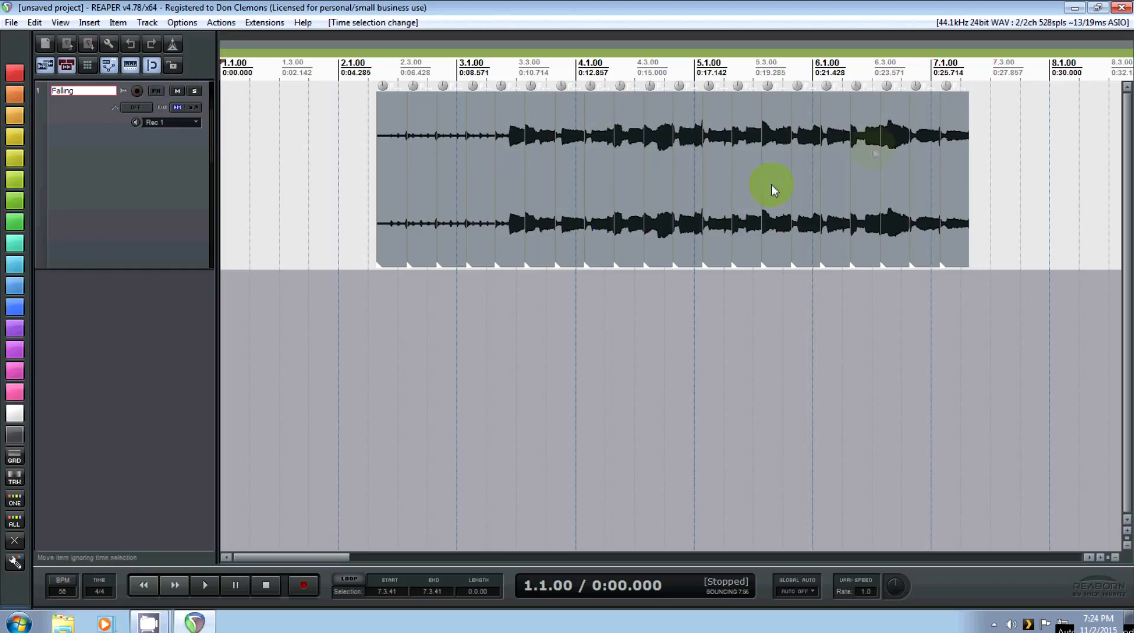
{"action": "left_click", "coordinate": [130, 68]}
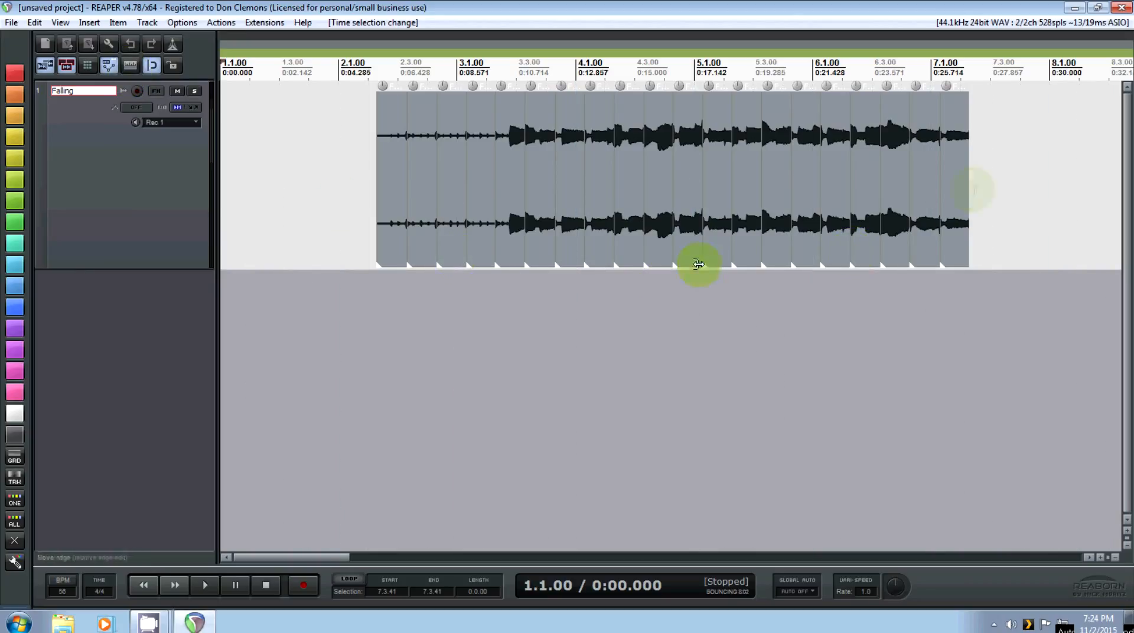
{"action": "right_click", "coordinate": [1005, 160]}
{"action": "left_click", "coordinate": [1016, 103]}
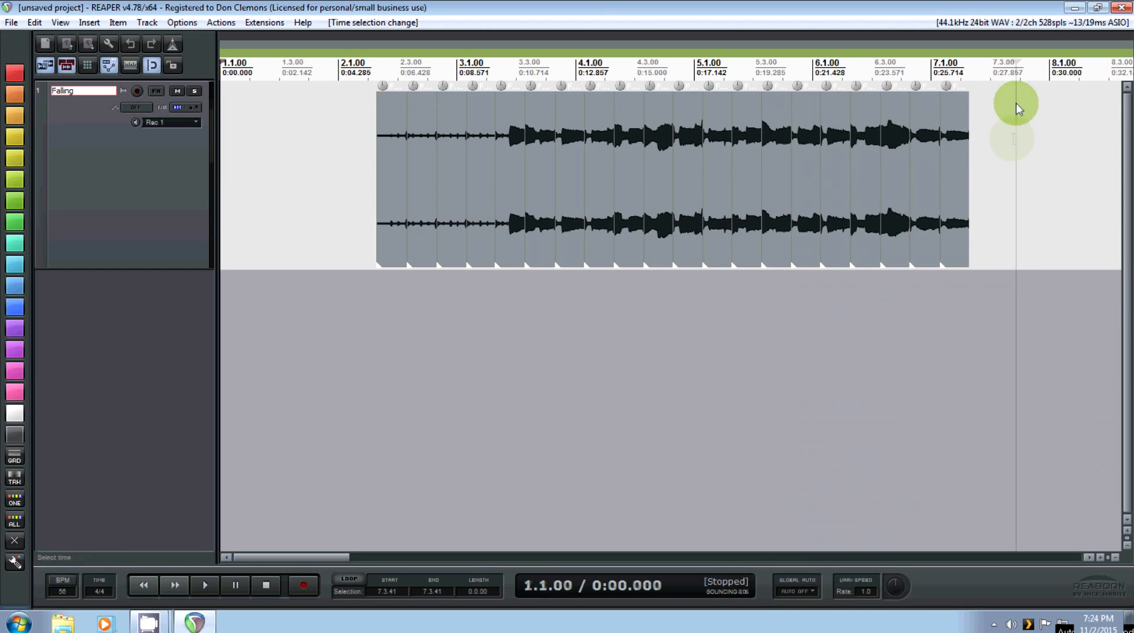
Select all the split items and quantize their positions to 1/4 notes, quantizing item ends and stretching items to fit.
{"action": "left_click_drag", "start_coordinate": [933, 183], "coordinate": [334, 197]}
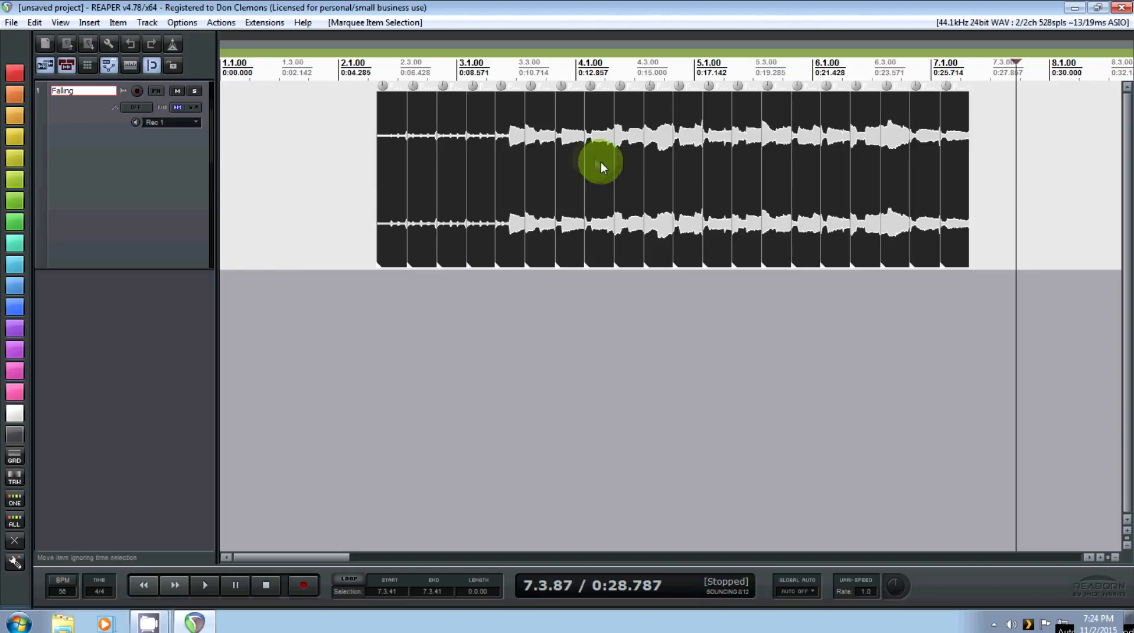
{"action": "right_click", "coordinate": [632, 176]}
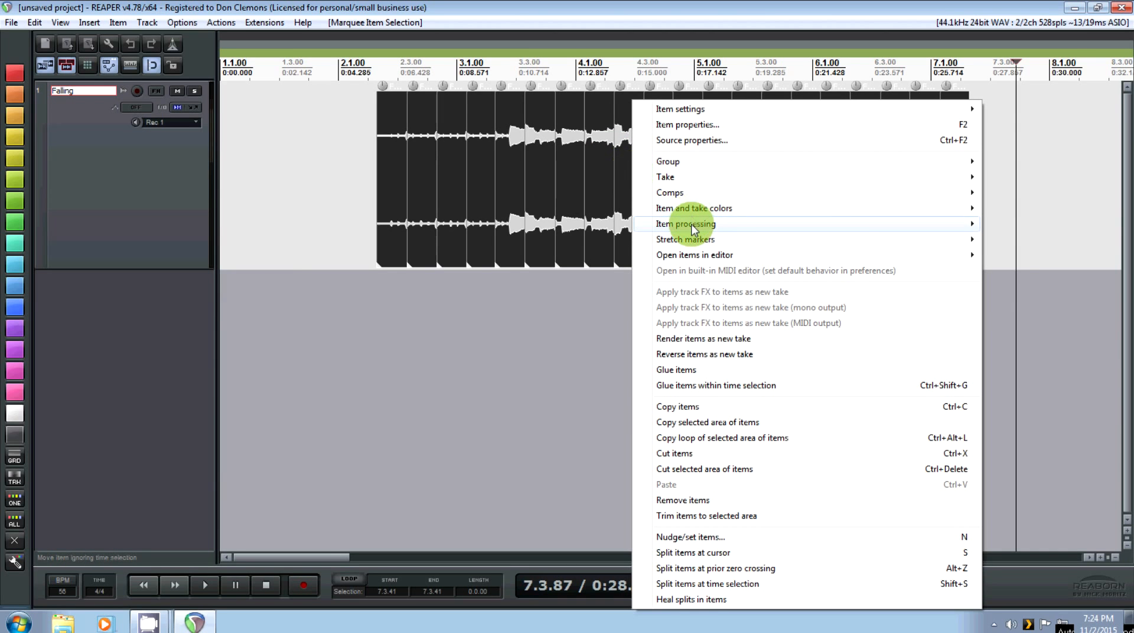
{"action": "mouse_move", "coordinate": [693, 228]}
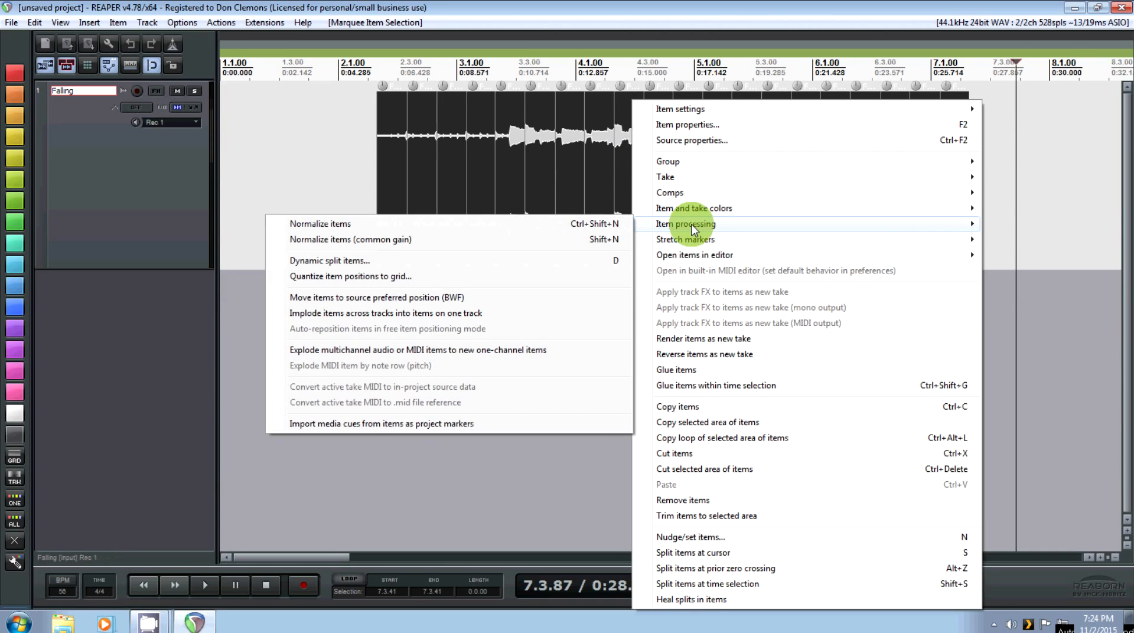
{"action": "left_click", "coordinate": [376, 286]}
{"action": "left_click", "coordinate": [496, 340]}
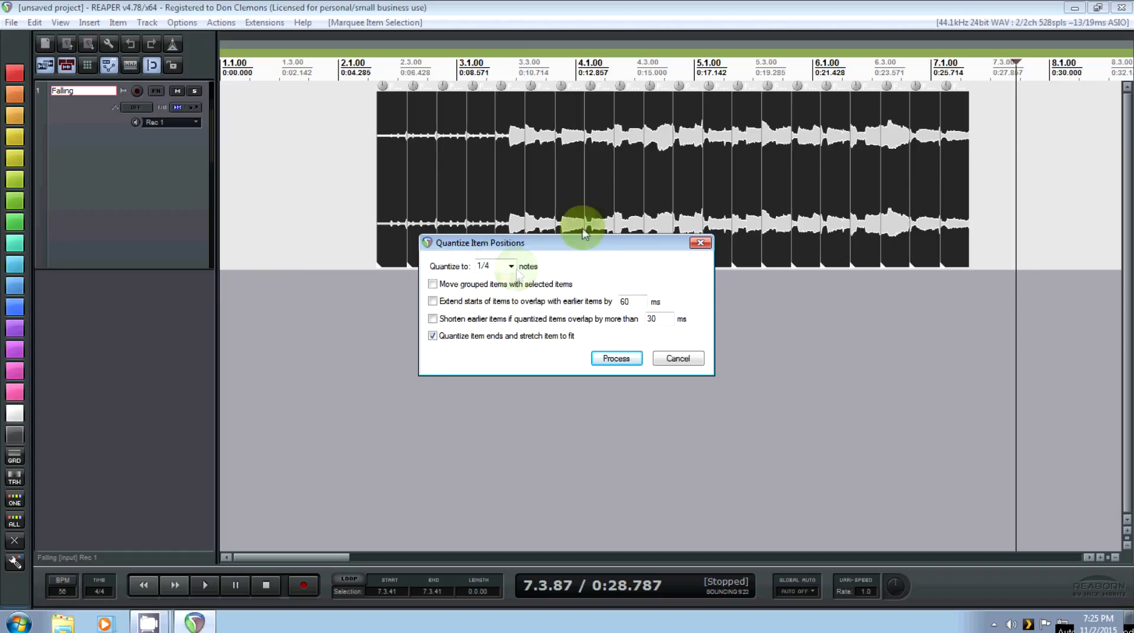
{"action": "left_click", "coordinate": [617, 359]}
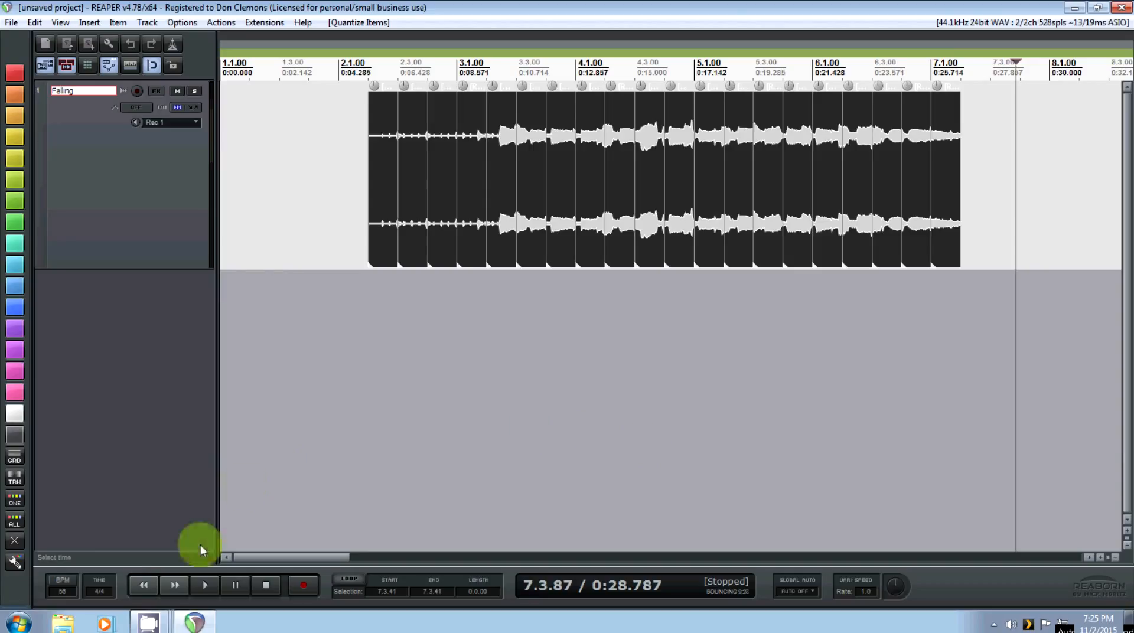
Return to the project start and show the grid lines to compare them with the quantized item splits.
{"action": "left_click", "coordinate": [143, 585]}
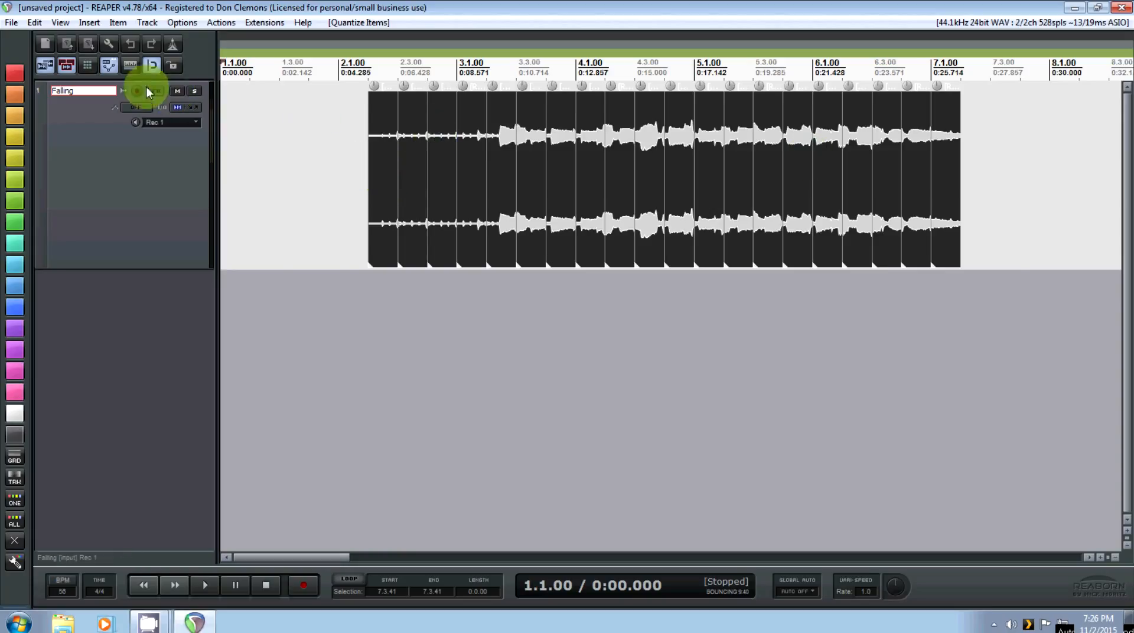
{"action": "left_click", "coordinate": [130, 65]}
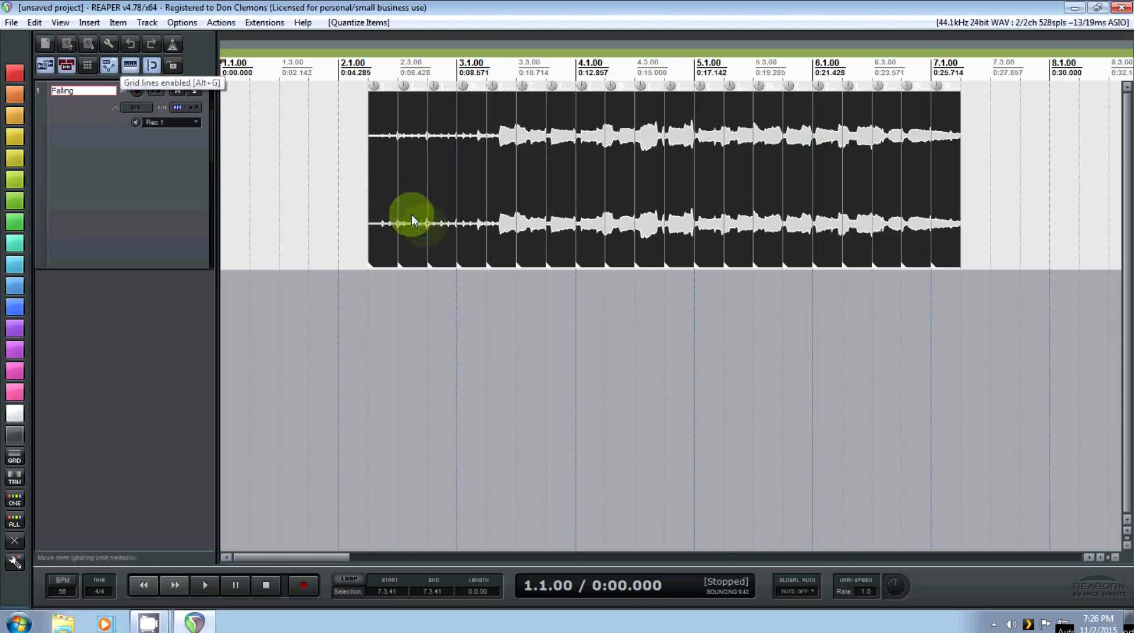
{"action": "scroll", "coordinate": [412, 220], "scroll_direction": "up", "scroll_amount": 5}
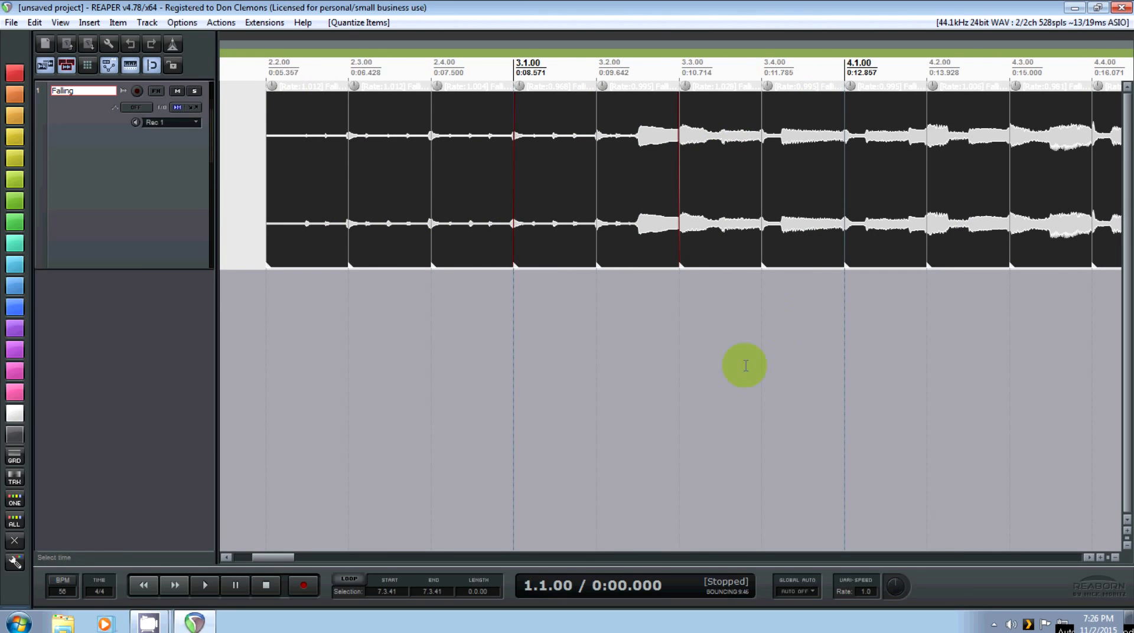
{"action": "scroll", "coordinate": [745, 366], "scroll_direction": "down", "scroll_amount": 6}
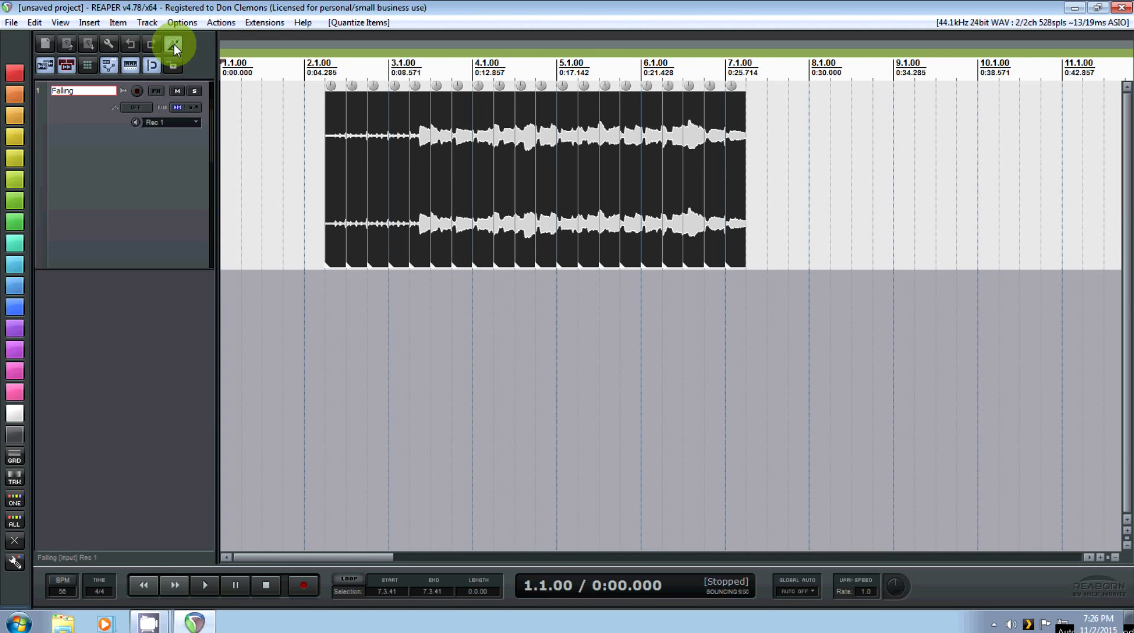
Play the quantized items from 1.4.00 with the metronome enabled to check their timing against the beat.
{"action": "left_click", "coordinate": [284, 67]}
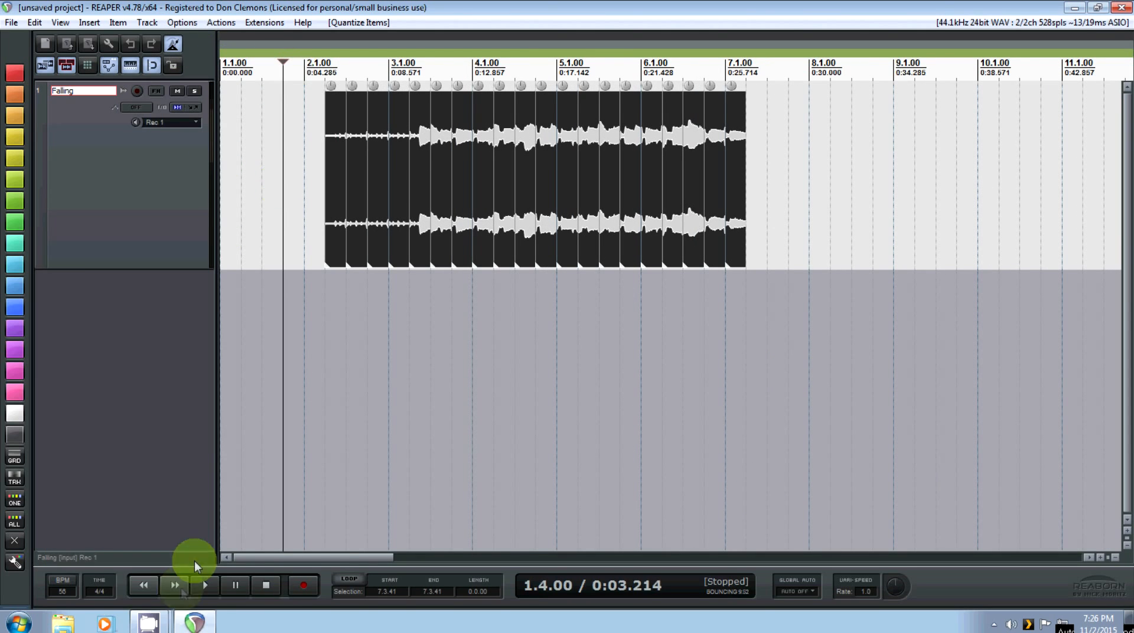
{"action": "left_click", "coordinate": [205, 585]}
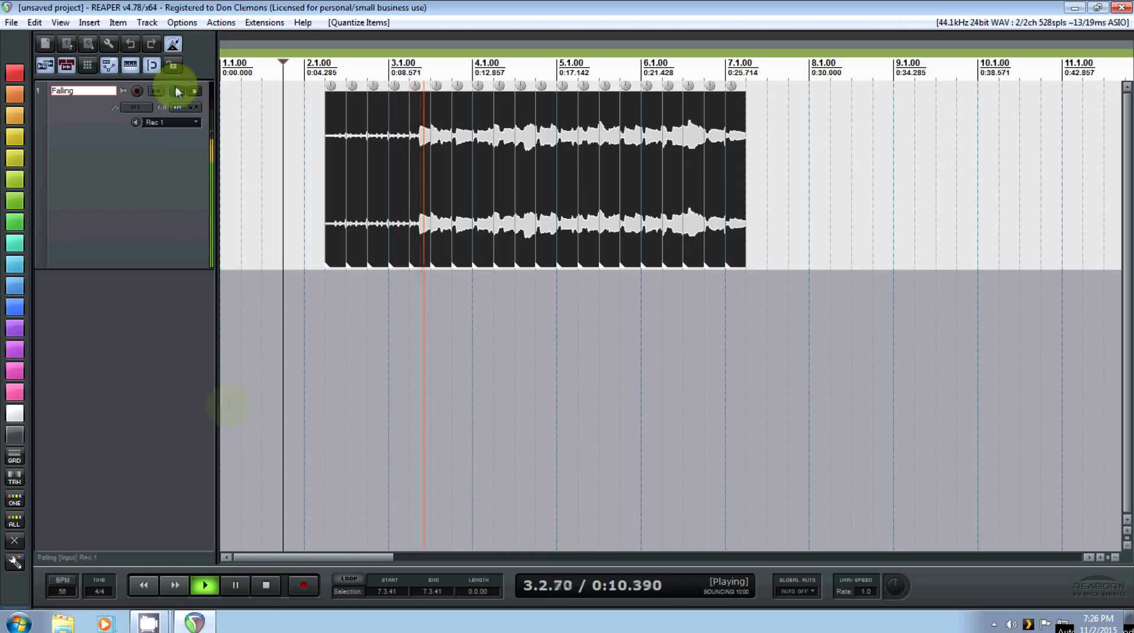
{"action": "left_click", "coordinate": [267, 584]}
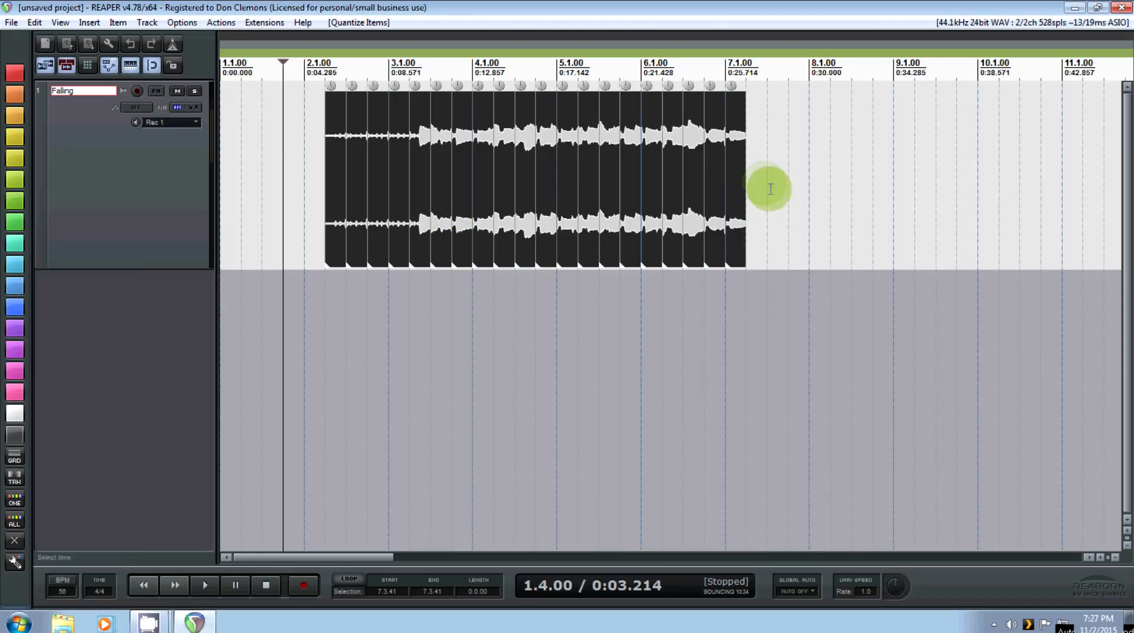
Try moving the last split item and the one before it a beat later, putting each back in place.
{"action": "mouse_move", "coordinate": [738, 175]}
{"action": "left_mouse_down"}
{"action": "mouse_move", "coordinate": [784, 176]}
{"action": "mouse_move", "coordinate": [725, 185]}
{"action": "mouse_move", "coordinate": [760, 181]}
{"action": "left_mouse_up"}
{"action": "left_click", "coordinate": [757, 172]}
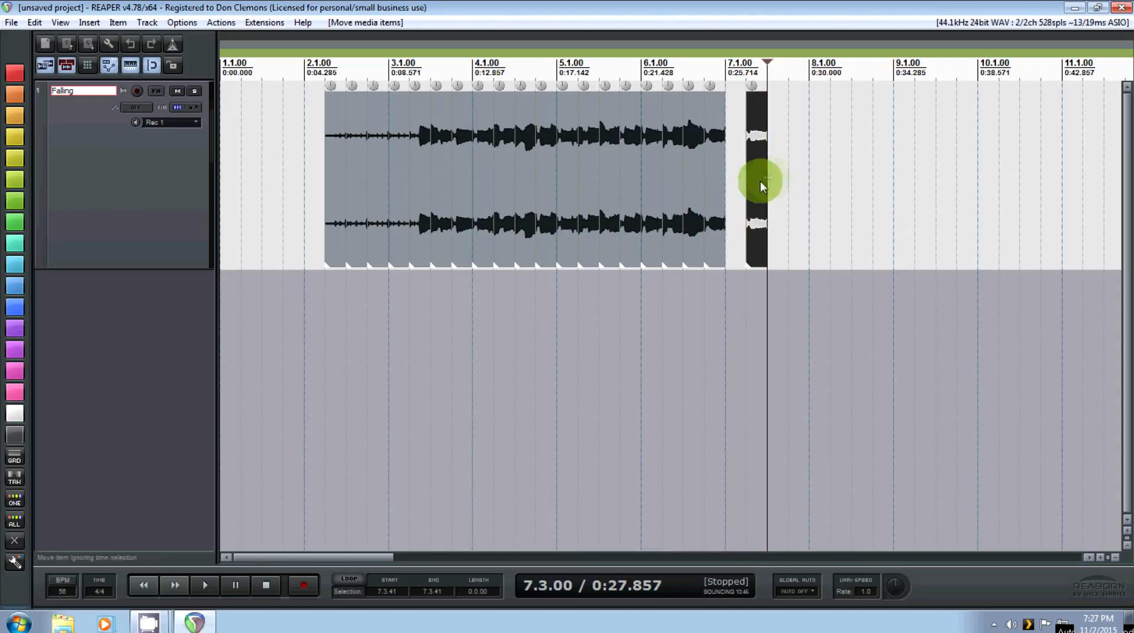
{"action": "left_click", "coordinate": [800, 177]}
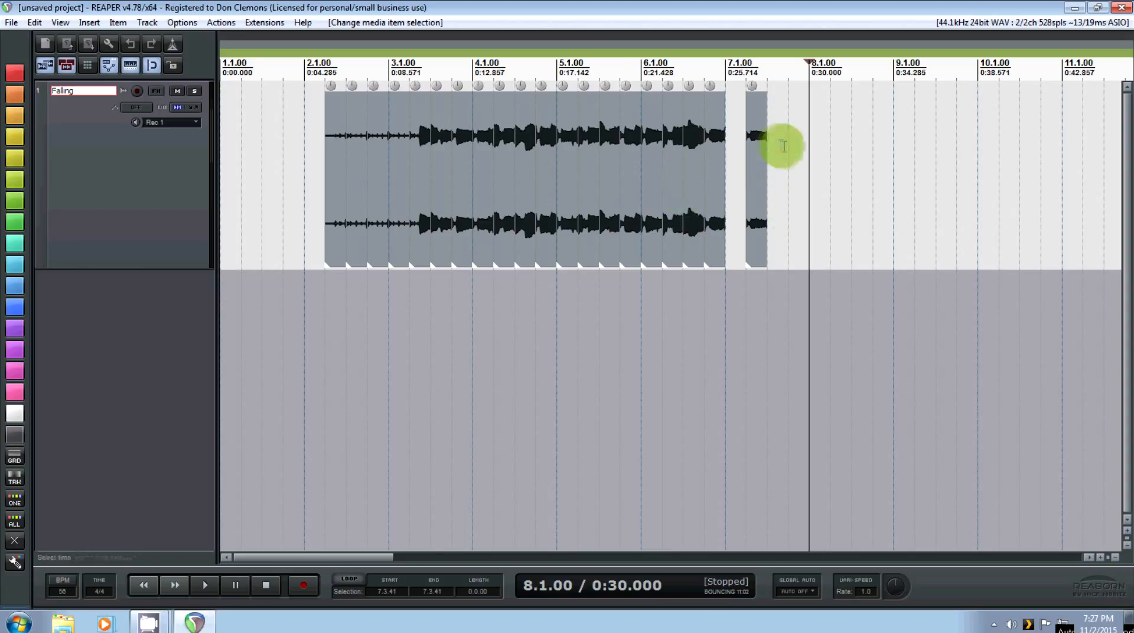
{"action": "mouse_move", "coordinate": [753, 192]}
{"action": "left_mouse_down"}
{"action": "mouse_move", "coordinate": [713, 187]}
{"action": "mouse_move", "coordinate": [750, 179]}
{"action": "mouse_move", "coordinate": [713, 179]}
{"action": "mouse_move", "coordinate": [738, 179]}
{"action": "left_mouse_up"}
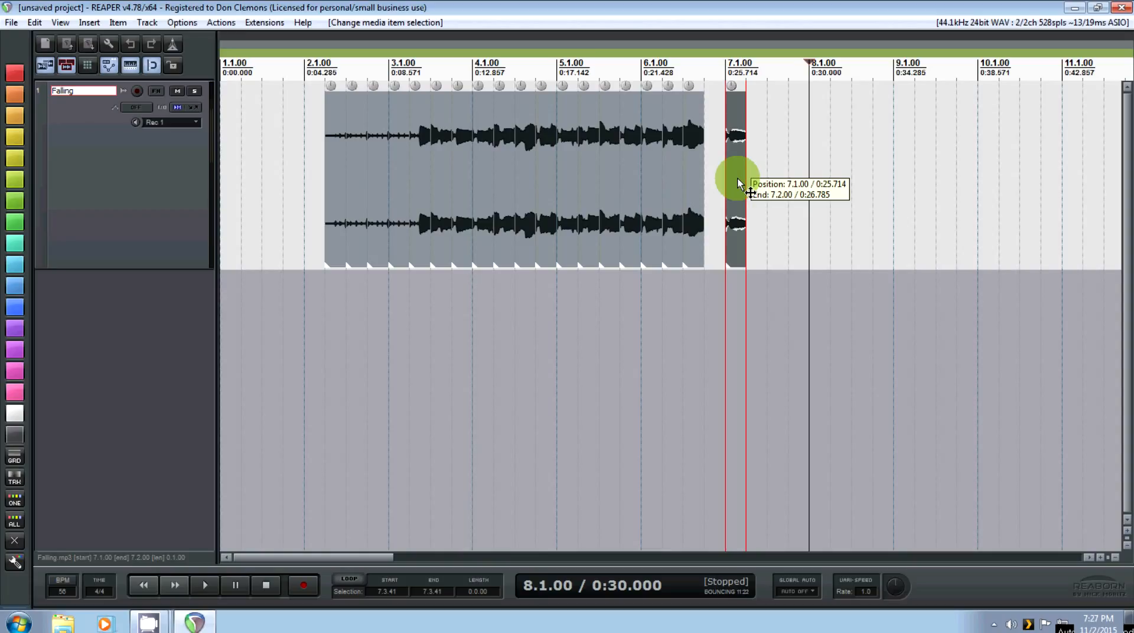
{"action": "left_click_drag", "start_coordinate": [739, 179], "coordinate": [722, 182]}
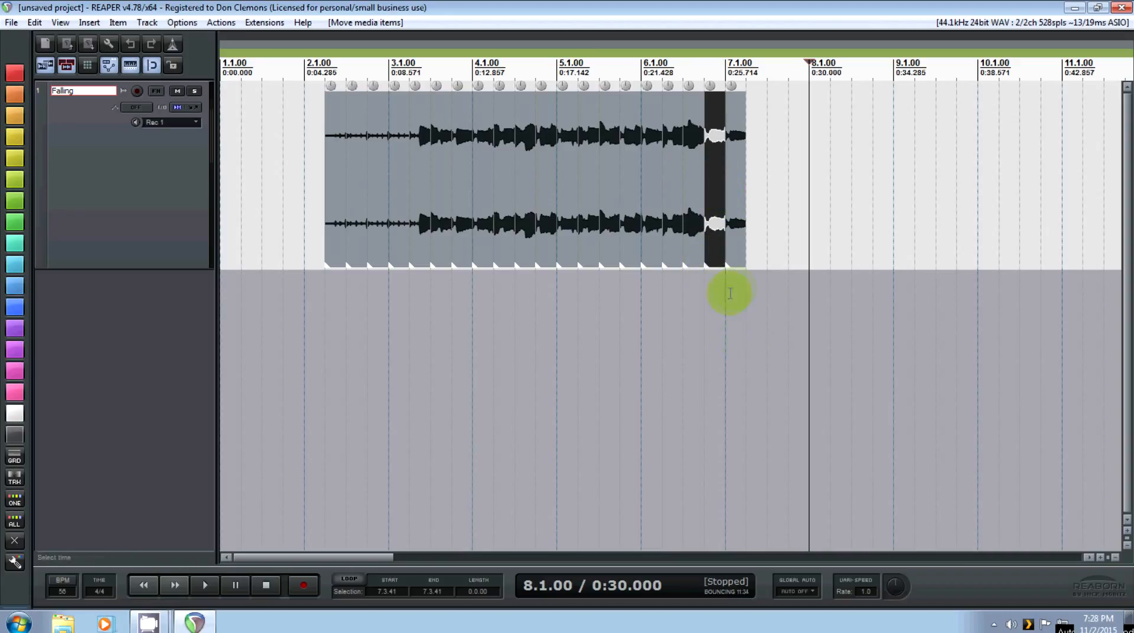
Try extending the last item's end to 7.3.00 with playback from 6.4.00, and return the end to 7.2.00.
{"action": "left_click", "coordinate": [767, 186]}
{"action": "left_click", "coordinate": [735, 183]}
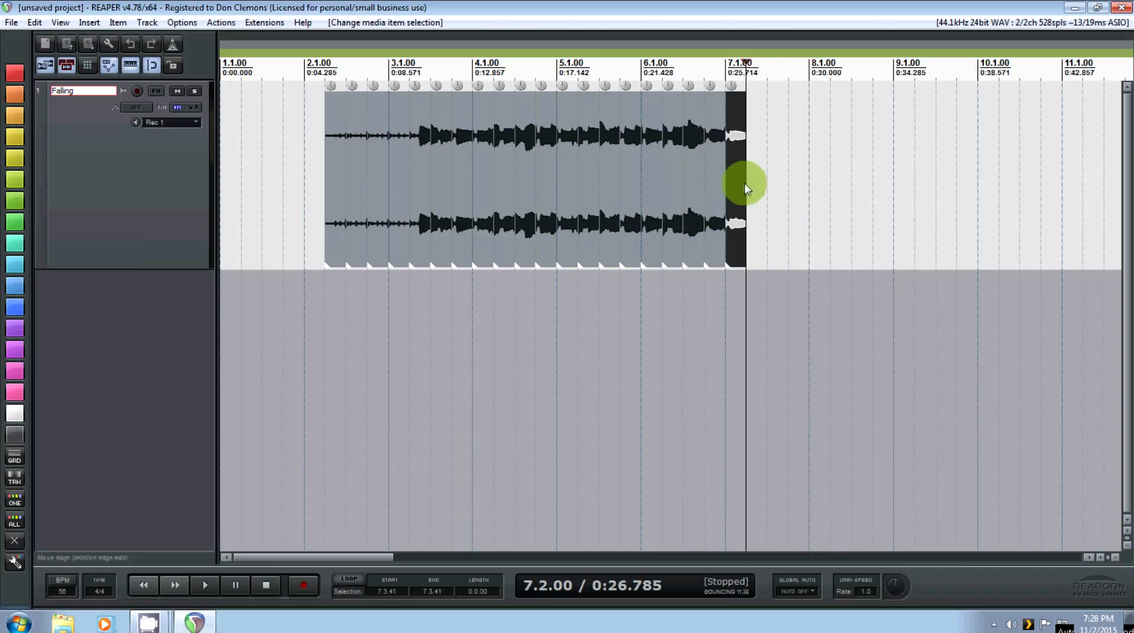
{"action": "left_click_drag", "start_coordinate": [744, 184], "coordinate": [767, 185]}
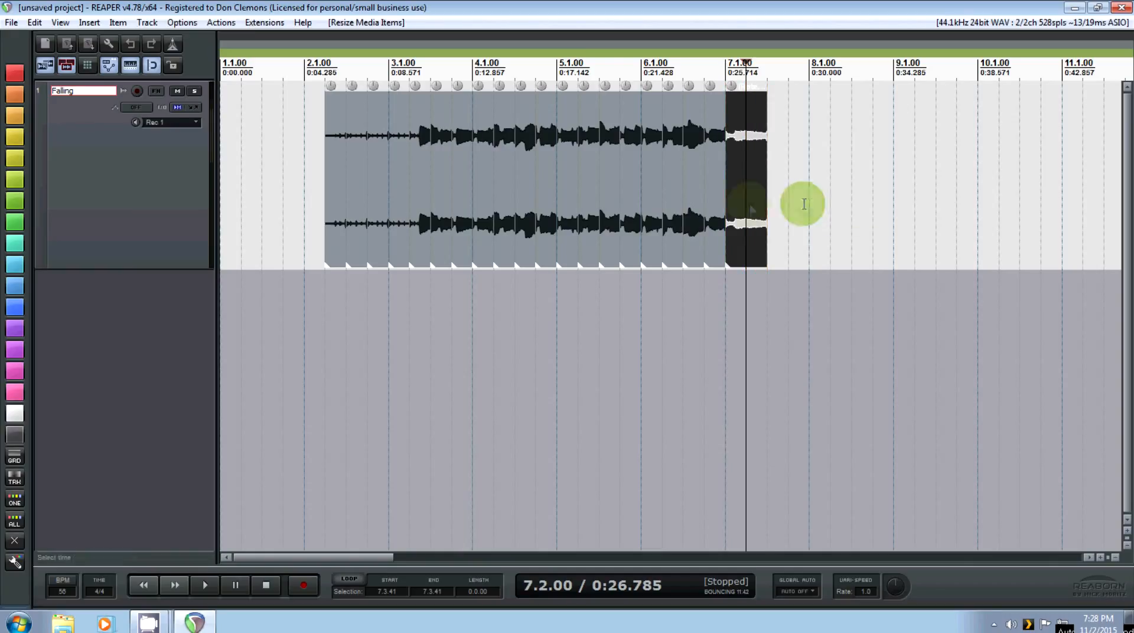
{"action": "left_click", "coordinate": [703, 68]}
{"action": "left_click", "coordinate": [204, 586]}
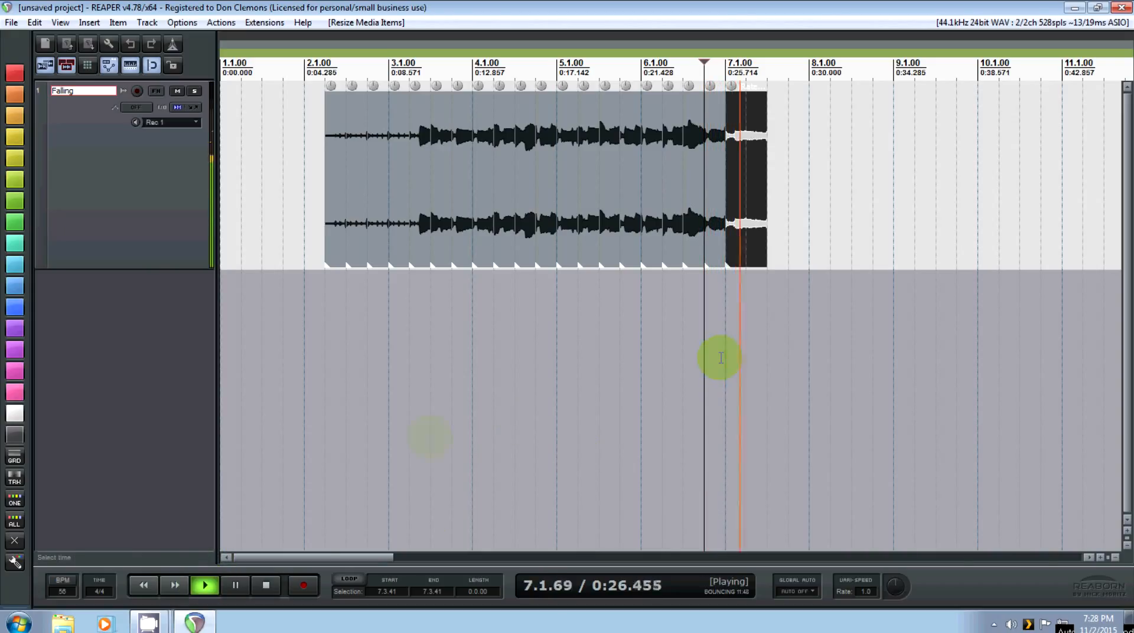
{"action": "left_click", "coordinate": [266, 585]}
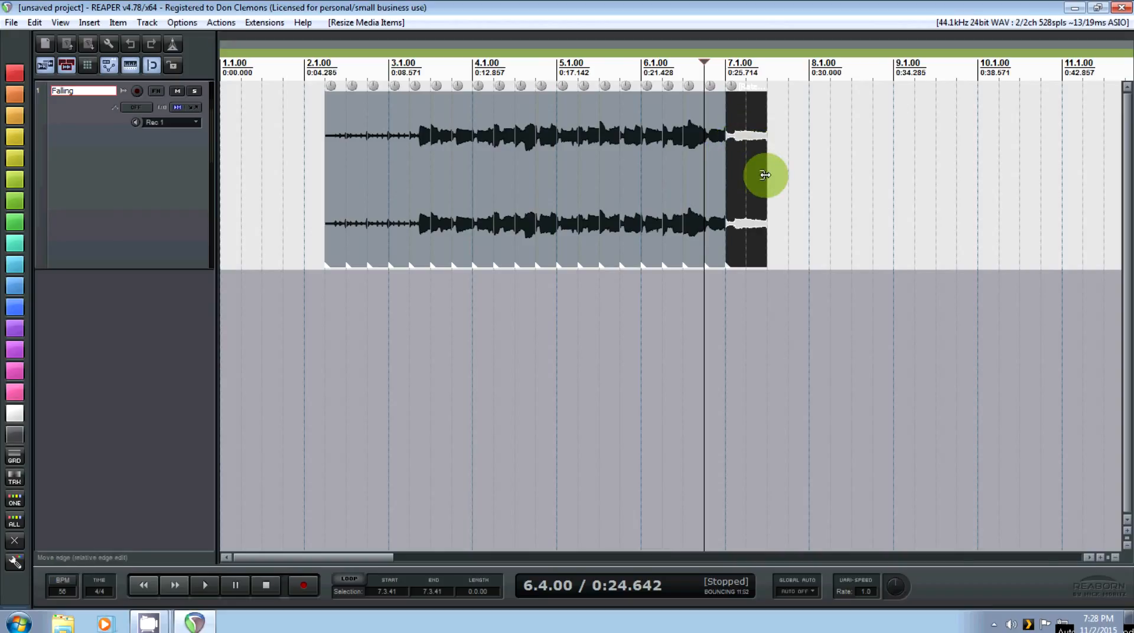
{"action": "left_click_drag", "start_coordinate": [765, 175], "coordinate": [742, 175]}
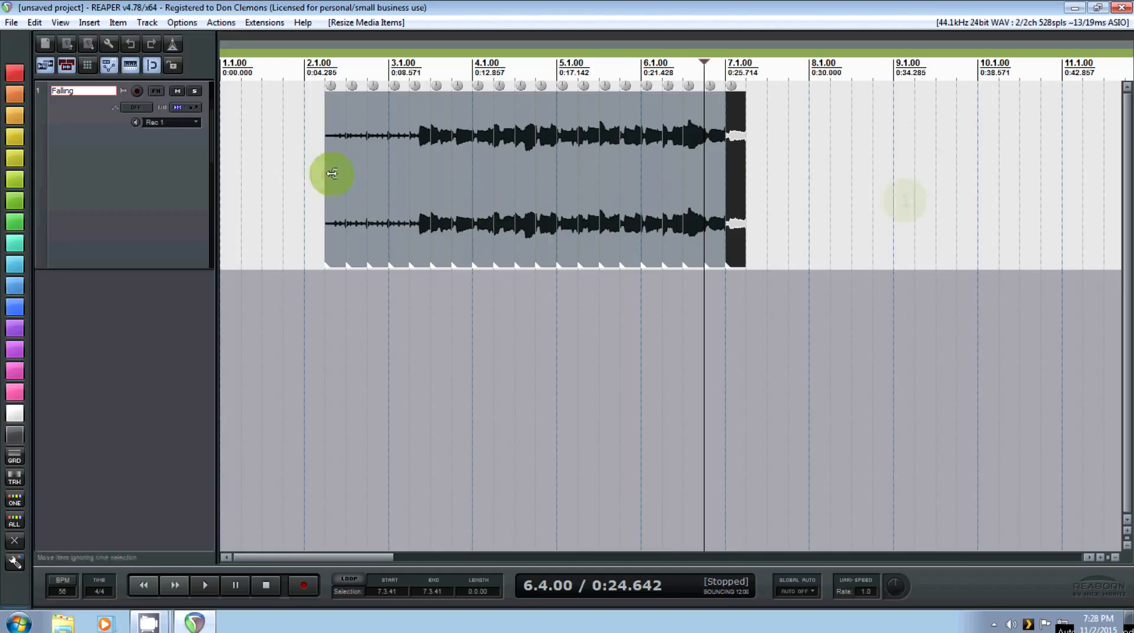
Select all the split items, glue them into a single item, and move it one bar later.
{"action": "left_click_drag", "start_coordinate": [830, 176], "coordinate": [297, 195]}
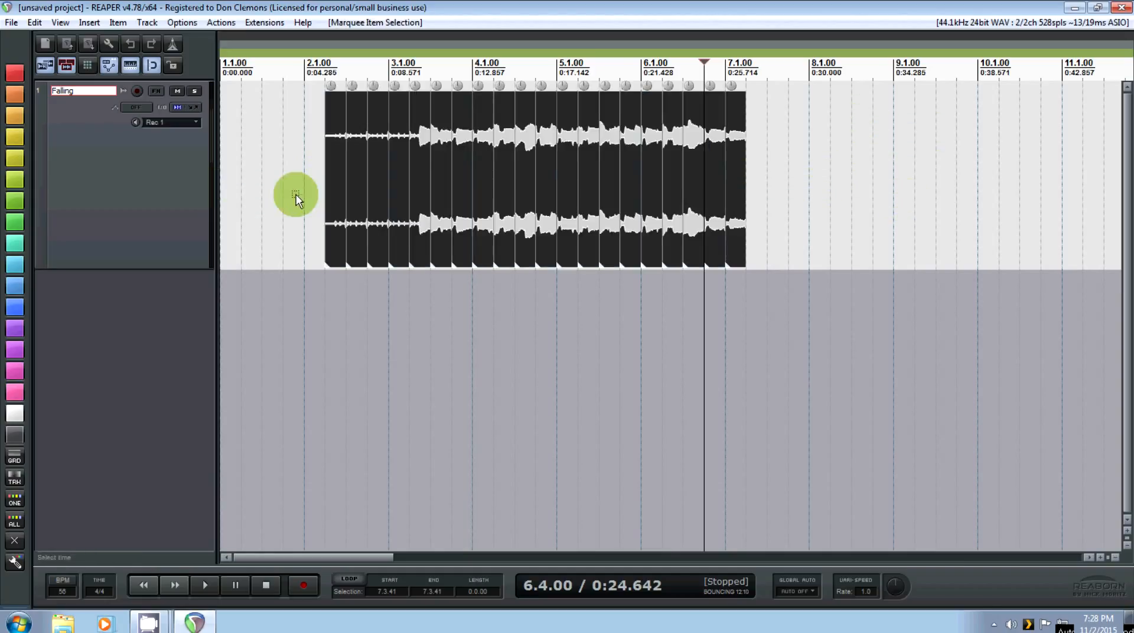
{"action": "right_click", "coordinate": [520, 171]}
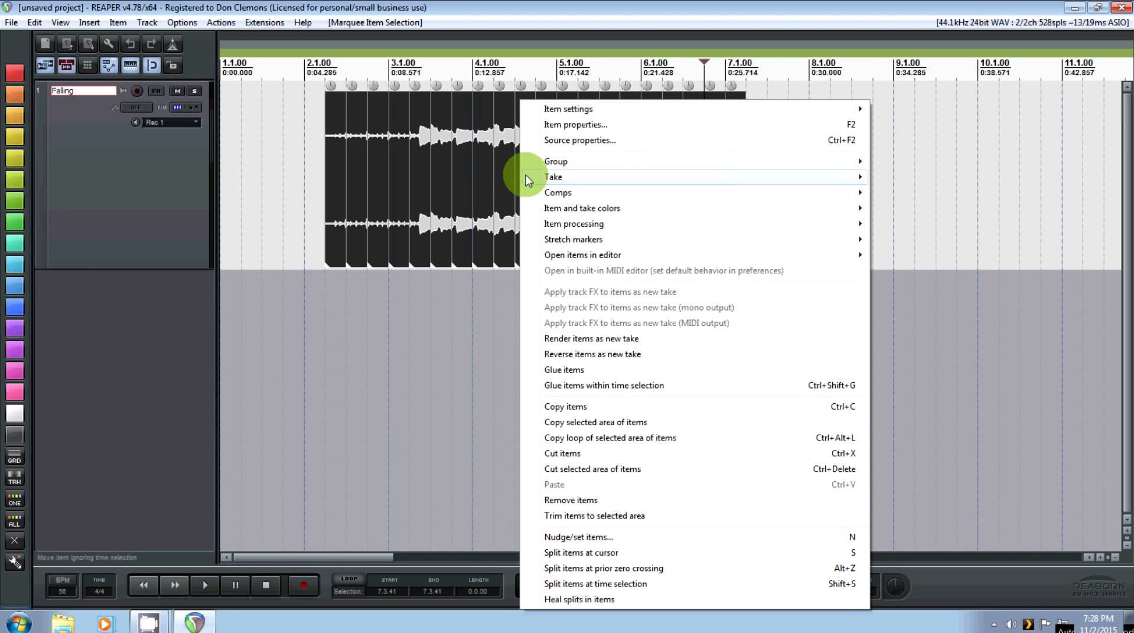
{"action": "left_click", "coordinate": [577, 372]}
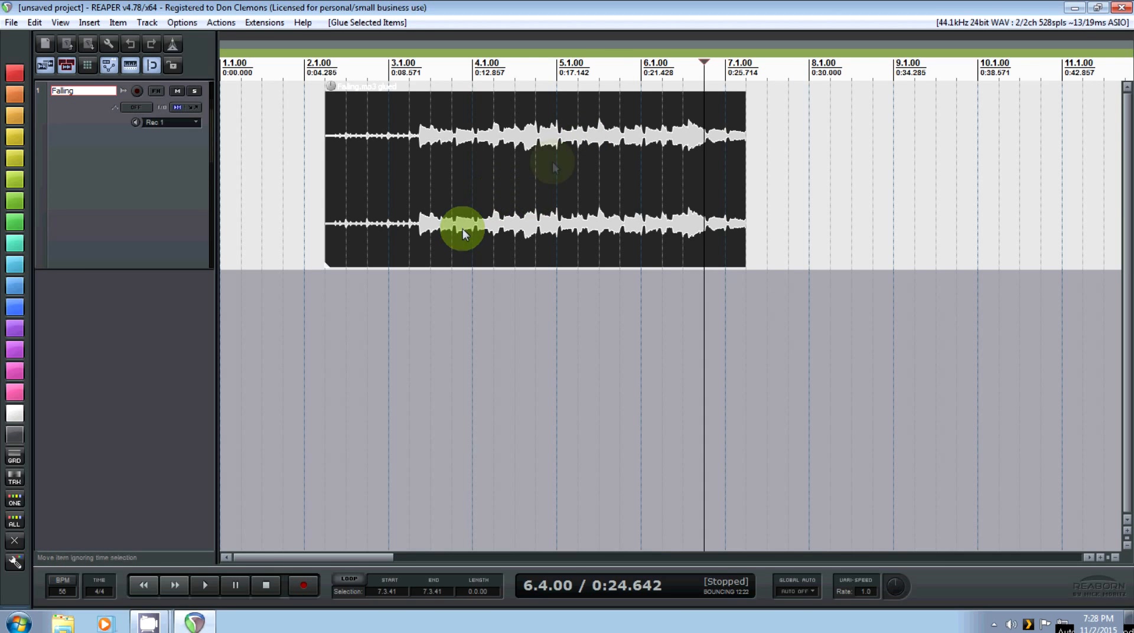
{"action": "left_click_drag", "start_coordinate": [460, 165], "coordinate": [544, 155]}
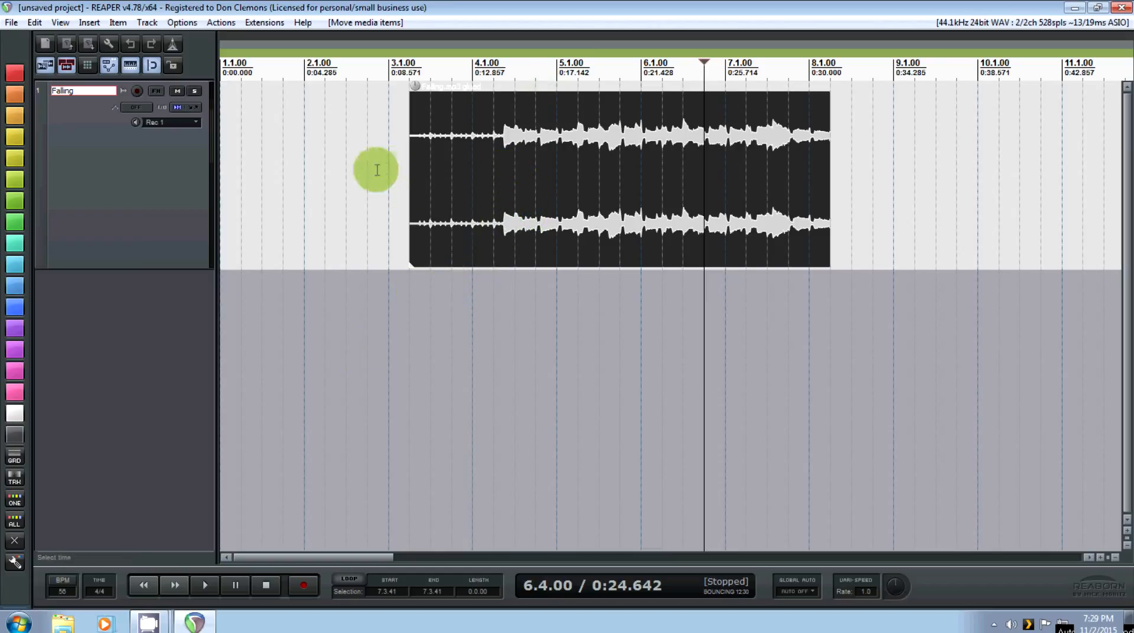
Set the project tempo to 112 BPM.
{"action": "left_click", "coordinate": [63, 591]}
{"action": "type", "text": "112"}
{"action": "key", "text": "Return"}
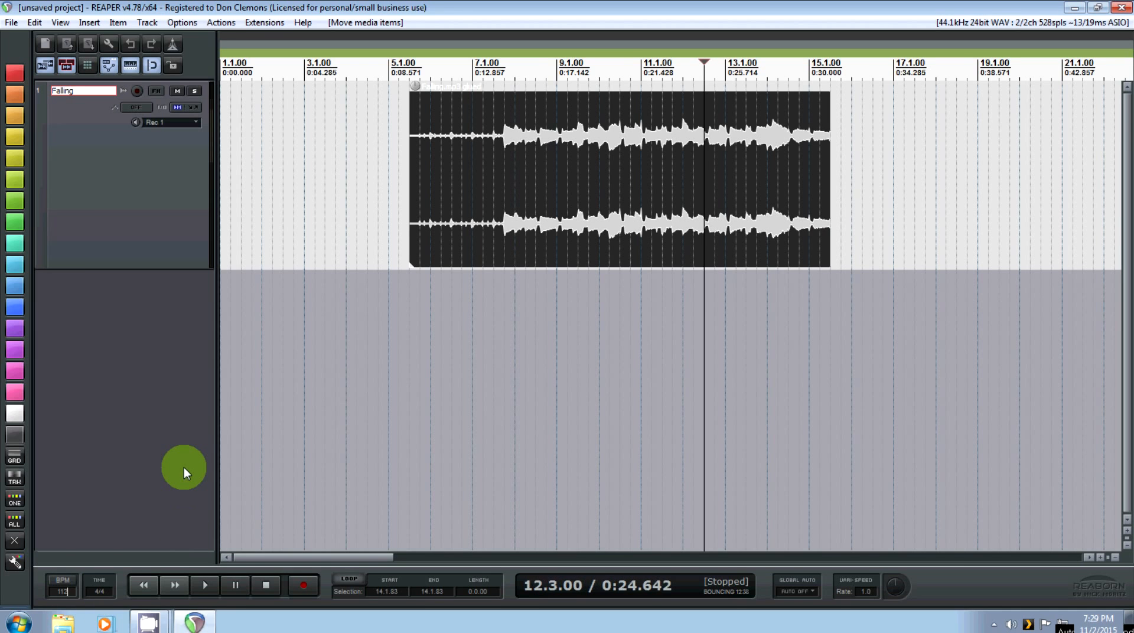
Move the glued item earlier on the timeline so that it starts on the grid at 1.4.00.
{"action": "scroll", "coordinate": [367, 253], "scroll_direction": "up", "scroll_amount": 3}
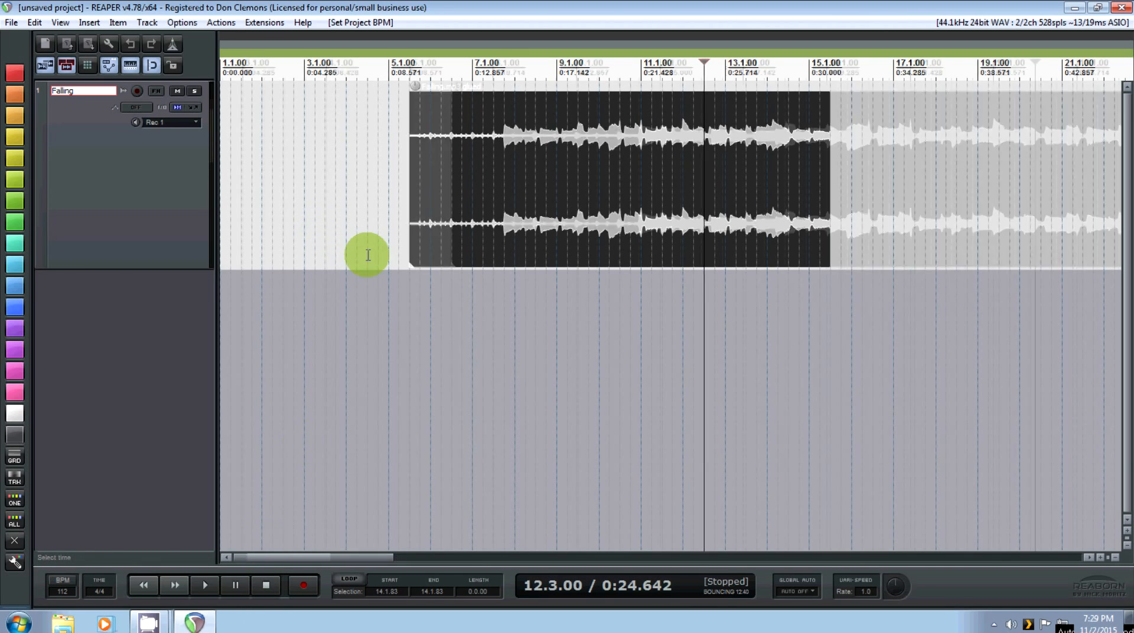
{"action": "left_click_drag", "start_coordinate": [279, 558], "coordinate": [235, 552]}
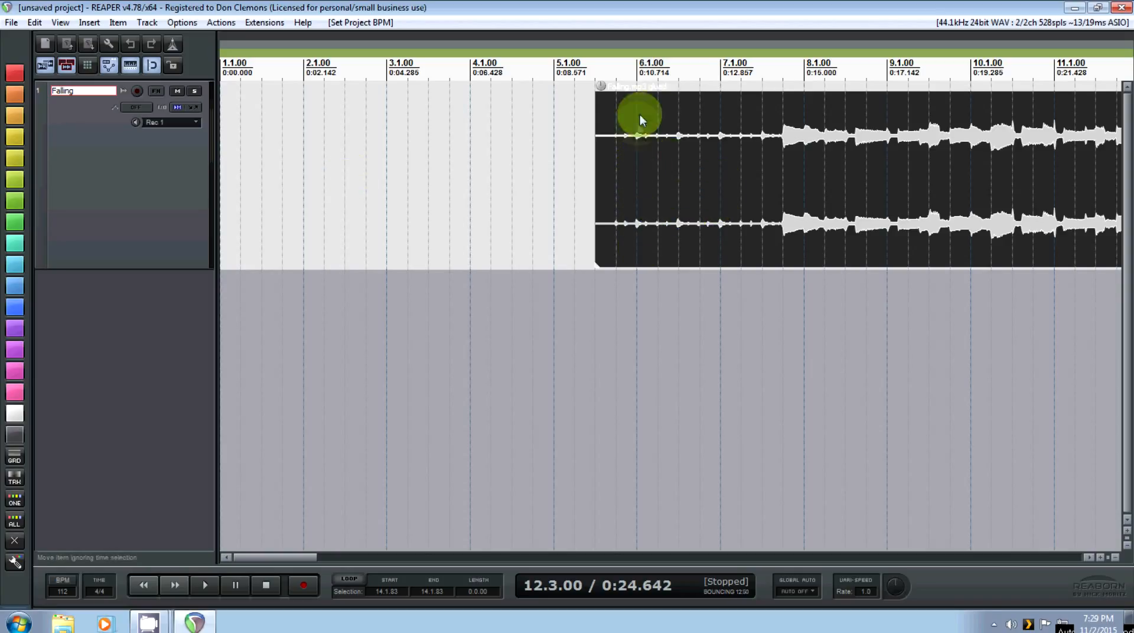
{"action": "left_click_drag", "start_coordinate": [638, 135], "coordinate": [319, 138]}
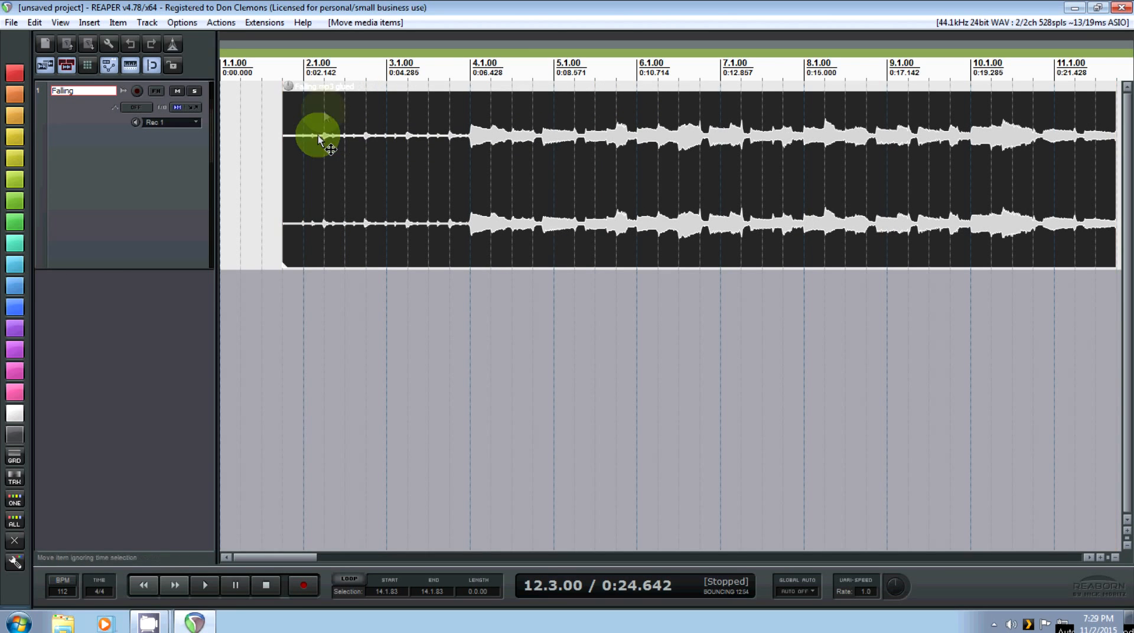
{"action": "scroll", "coordinate": [326, 106], "scroll_direction": "up", "scroll_amount": 3}
{"action": "left_click_drag", "start_coordinate": [268, 557], "coordinate": [258, 557]}
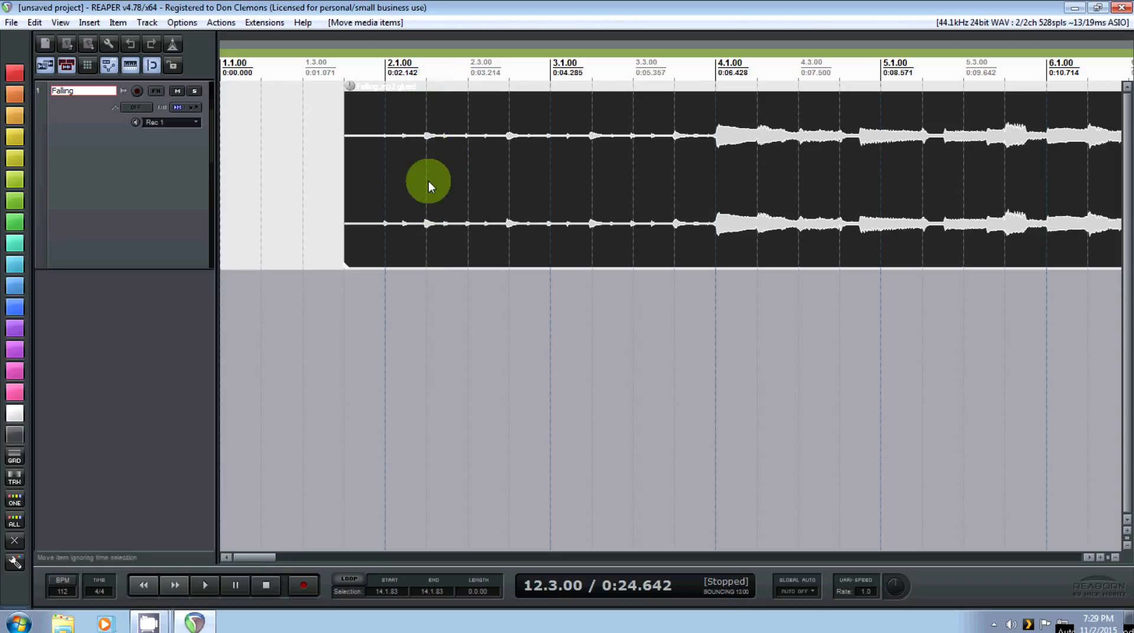
Enable the metronome and play the glued item from the project start to check it against the tempo.
{"action": "left_click", "coordinate": [172, 43]}
{"action": "left_click", "coordinate": [142, 584]}
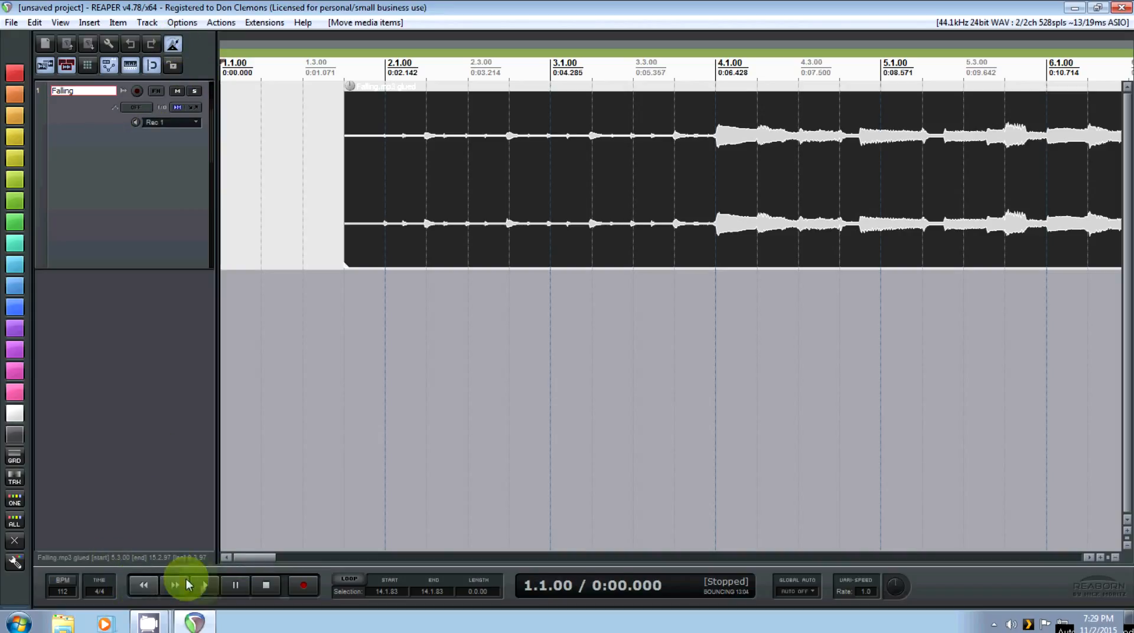
{"action": "left_click", "coordinate": [204, 585]}
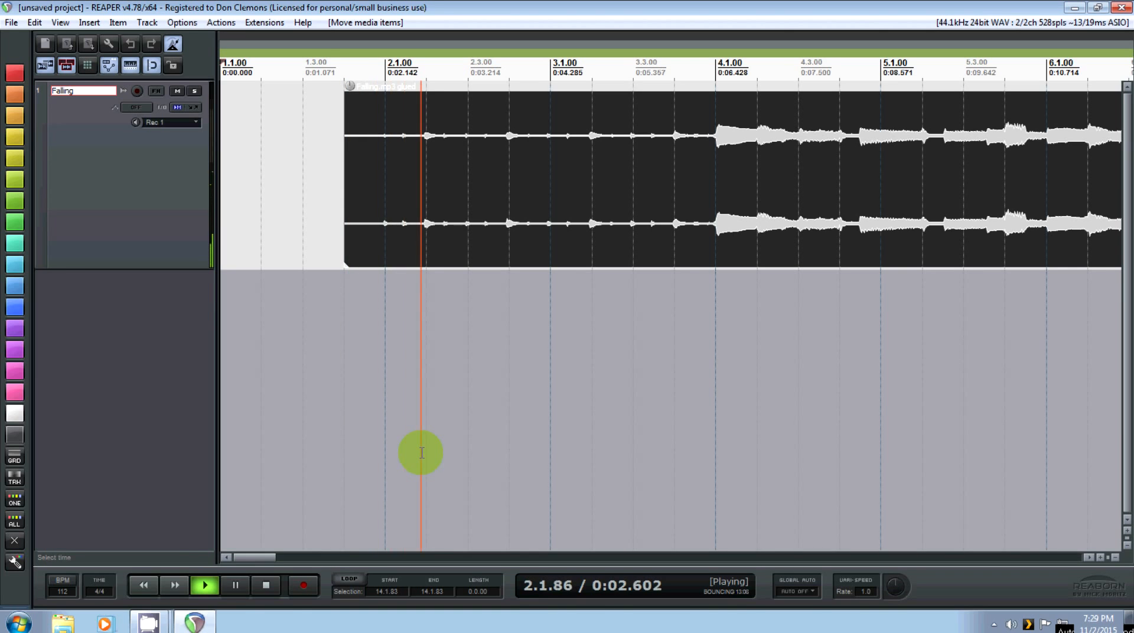
{"action": "left_click", "coordinate": [265, 584]}
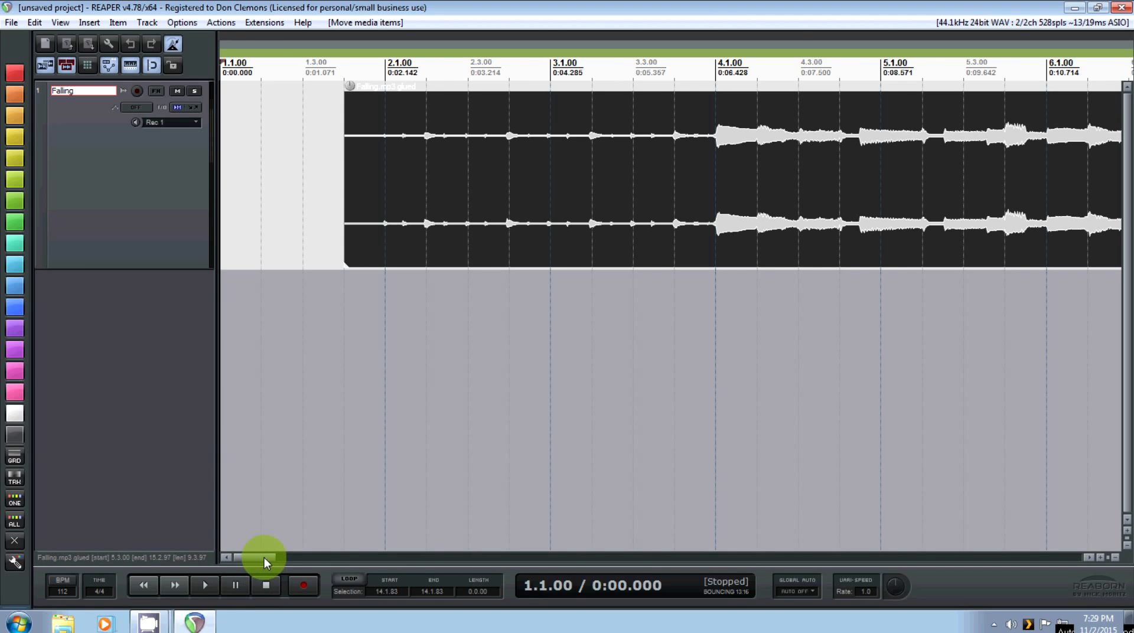
{"action": "scroll", "coordinate": [264, 558], "scroll_direction": "down", "scroll_amount": 3}
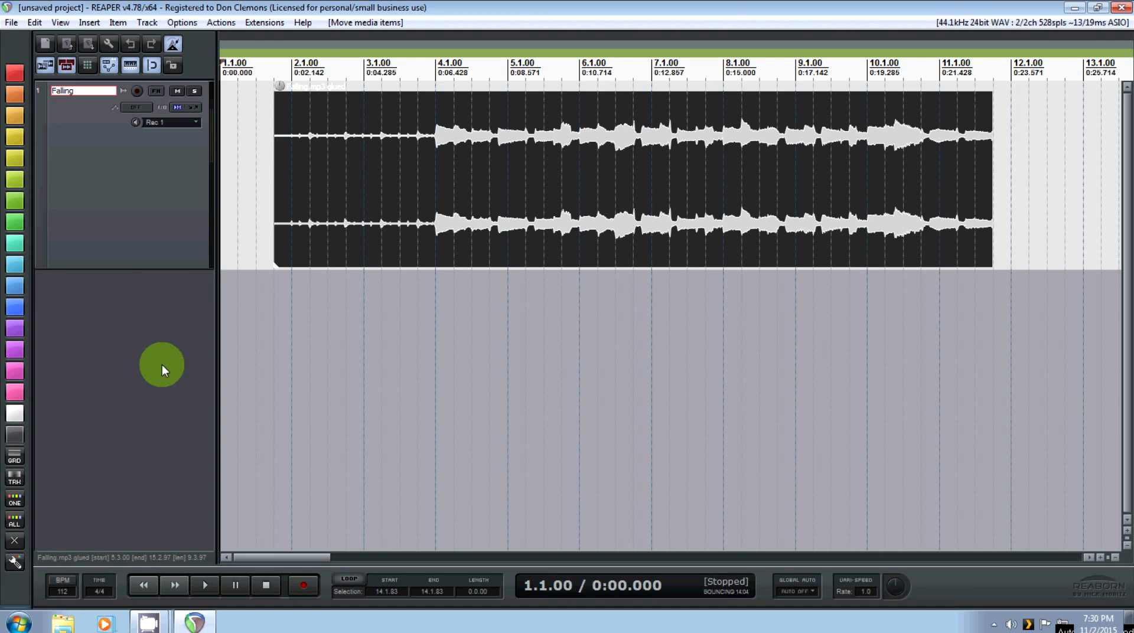
{"action": "left_click", "coordinate": [148, 621]}
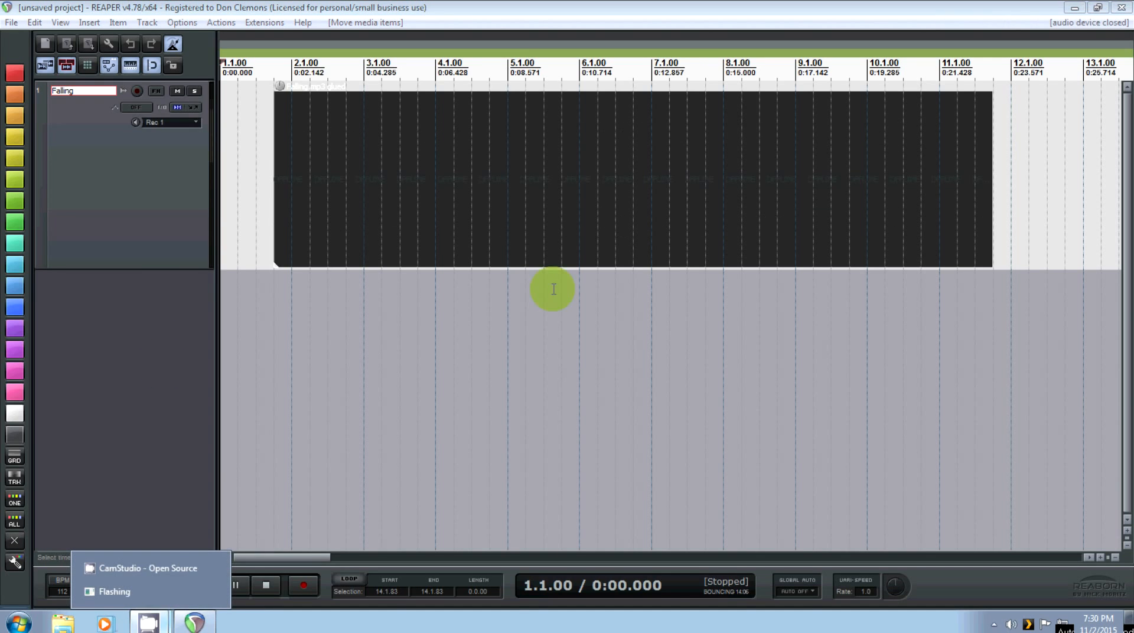
{"action": "left_click", "coordinate": [169, 566]}
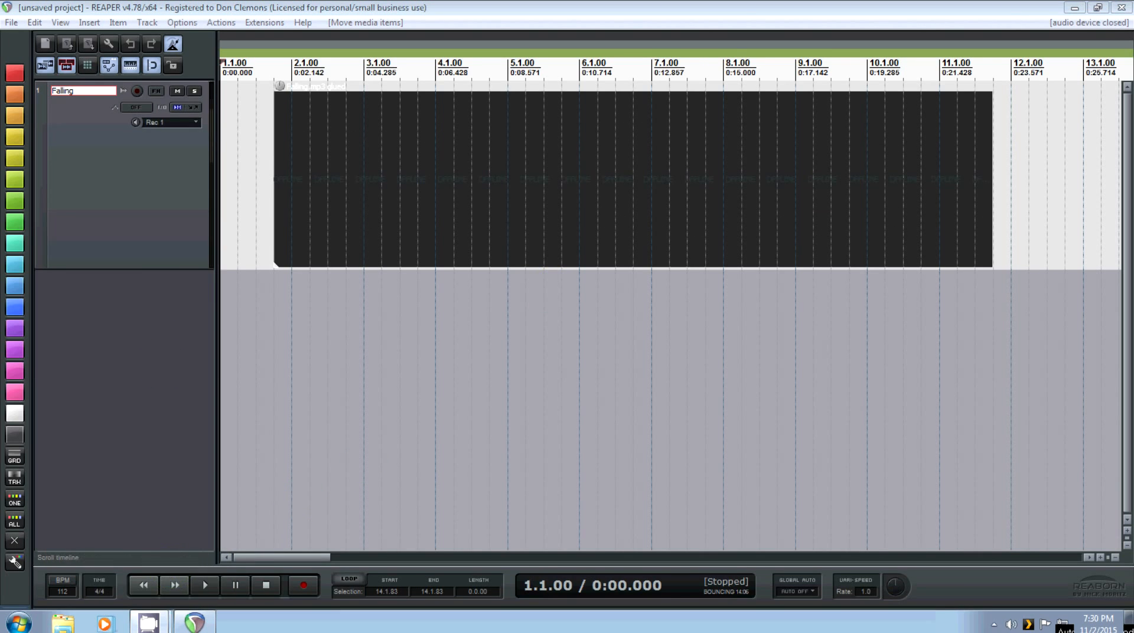